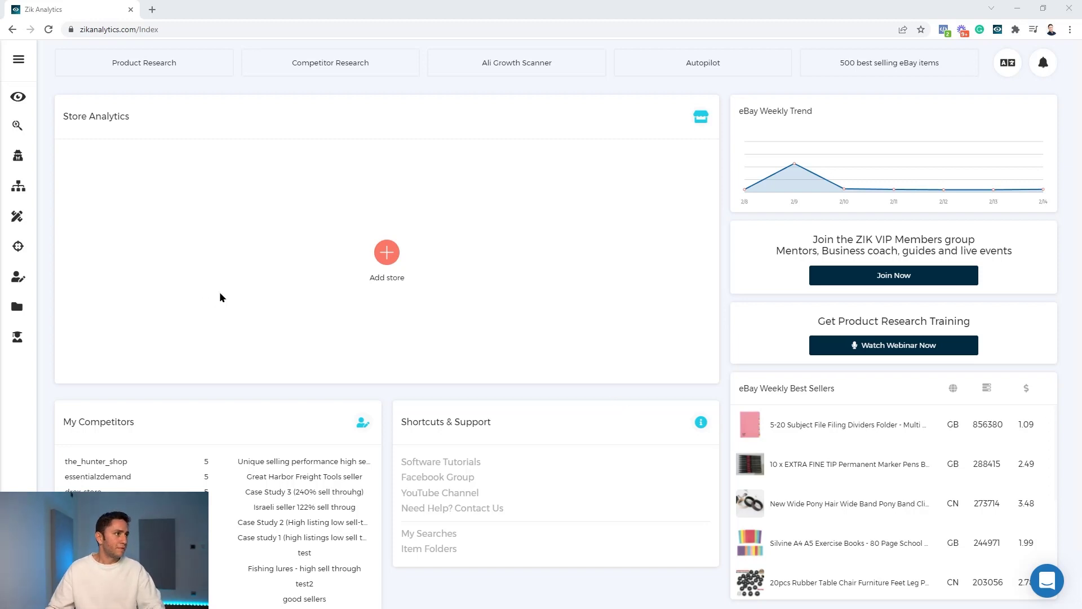
- Open eBay Product Research with its China shipping, Brand New and 30 Days filters, Quick Settings closed
left_click(21, 130)
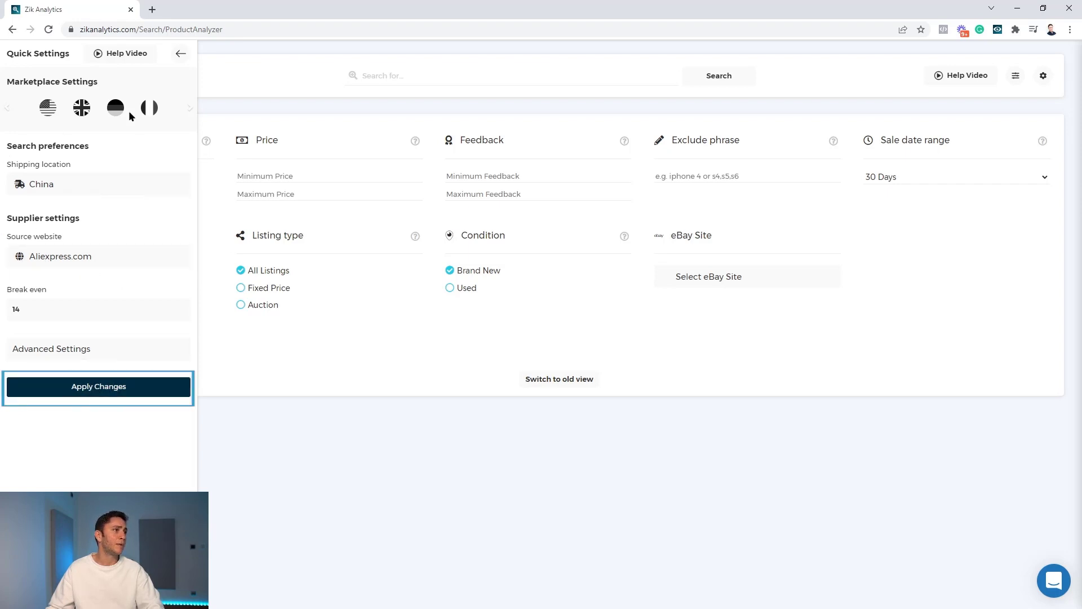
left_click(180, 54)
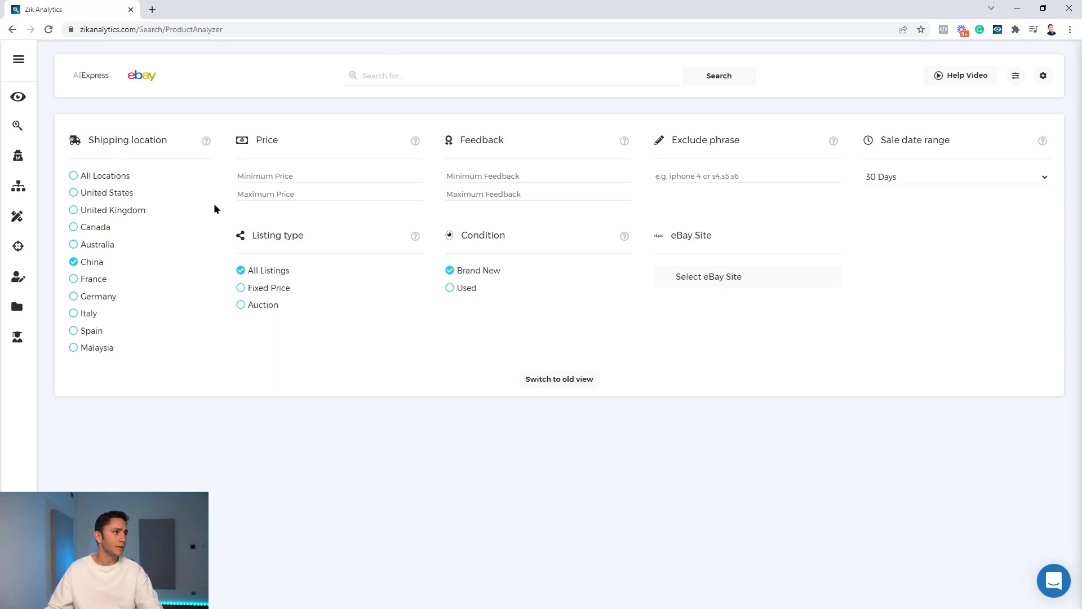
- Search eBay products for 'MEN WATCH', returning 100 listings and 3,297 sold items
left_click(475, 77)
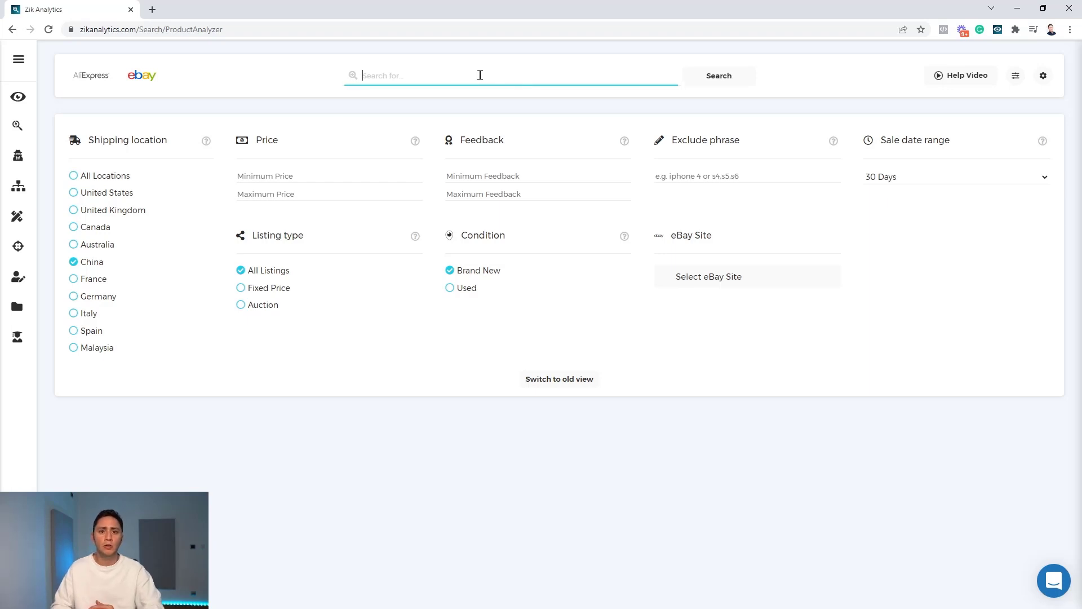
type("MEN WATCH")
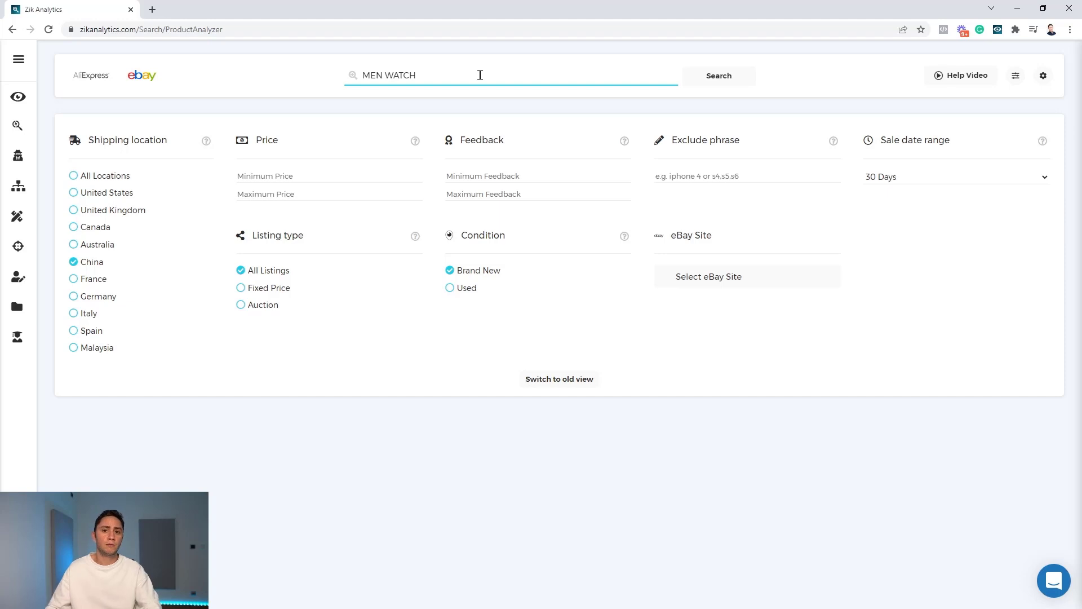
triple_click(507, 78)
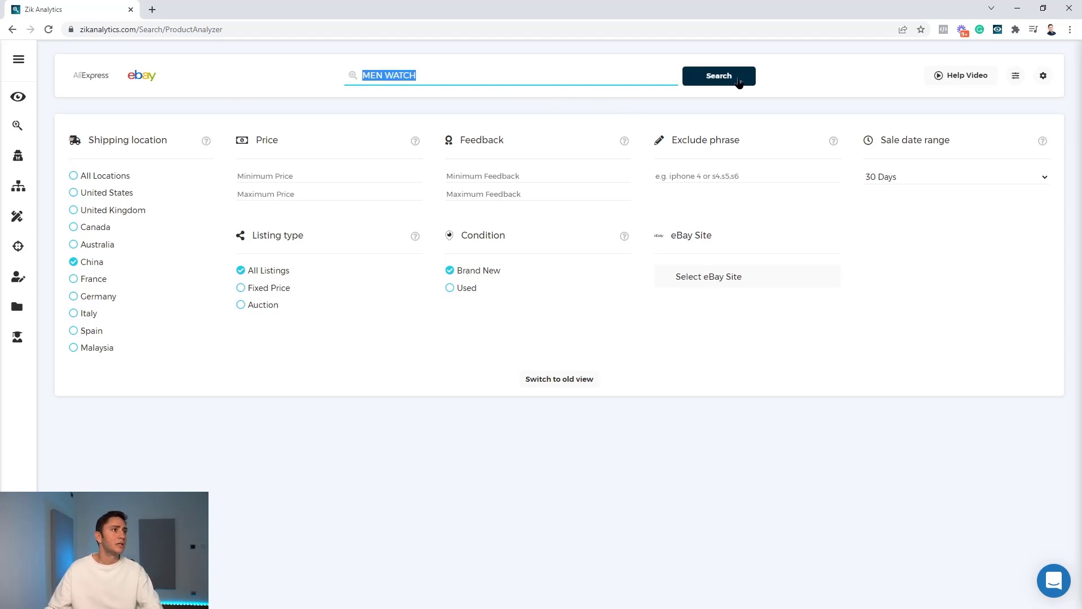
left_click(738, 79)
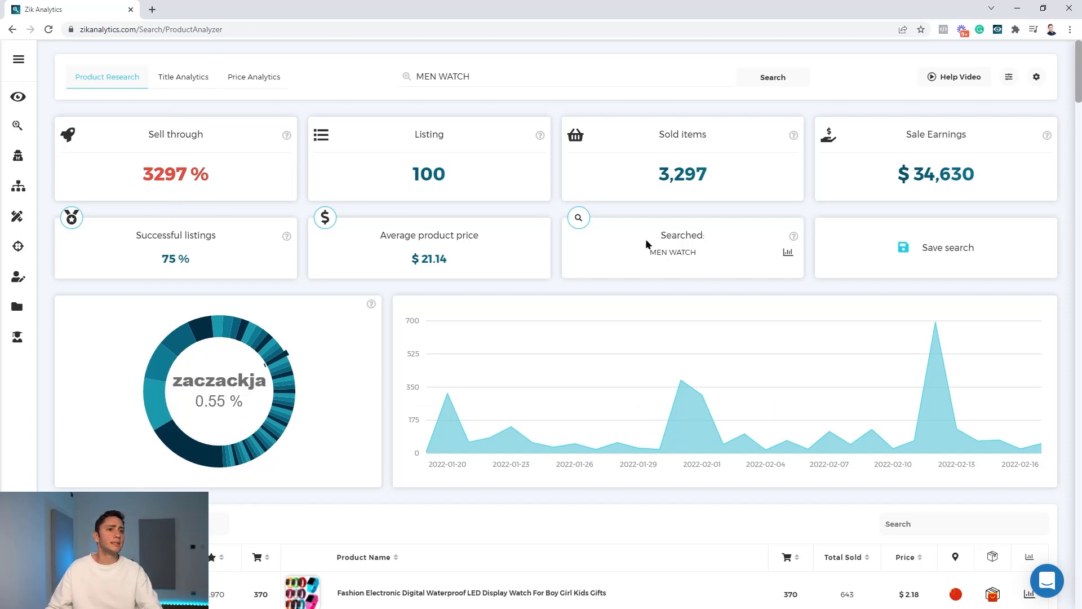
- Scroll down to the MEN WATCH product table, led by an LED kids watch selling 370 at $2.18
scroll(576, 187, "down", 1)
scroll(576, 186, "down", 7)
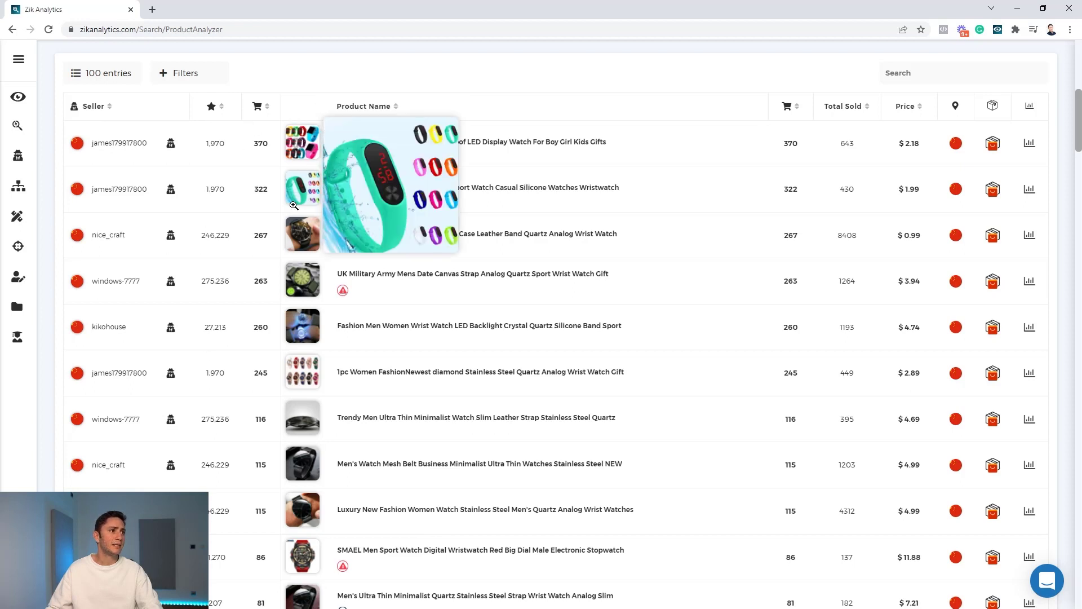
mouse_move(297, 133)
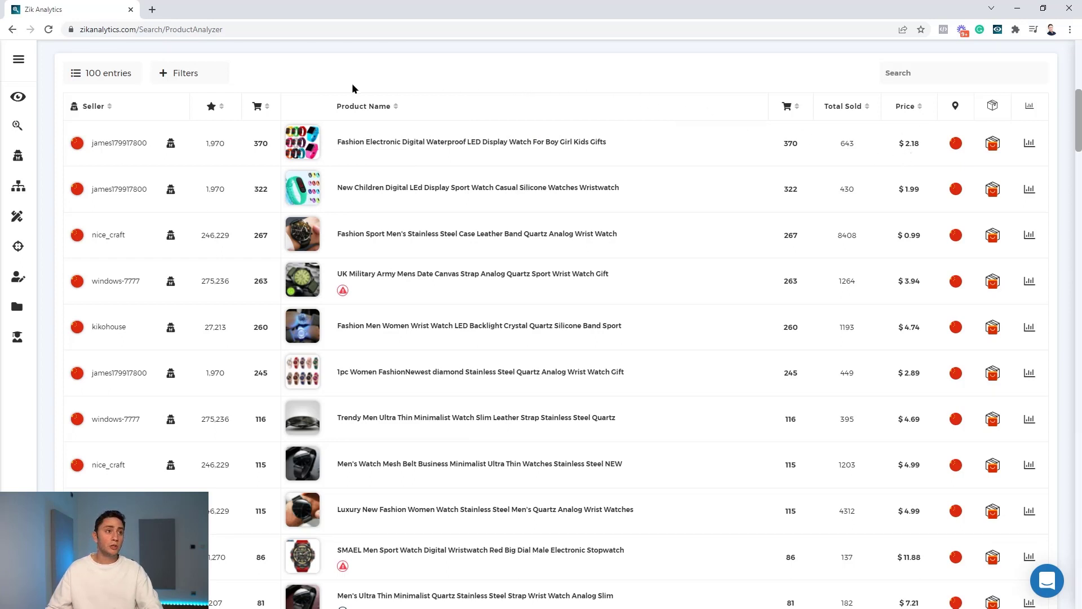
- Turn on the Dropshippers only filter for the MEN WATCH results table
left_click(172, 78)
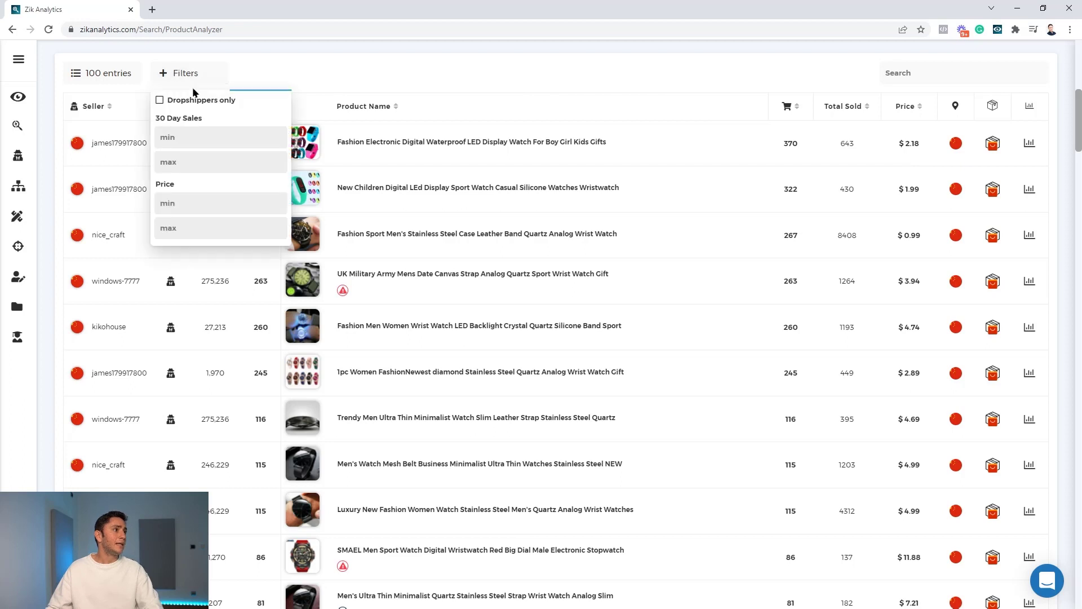
left_click(160, 101)
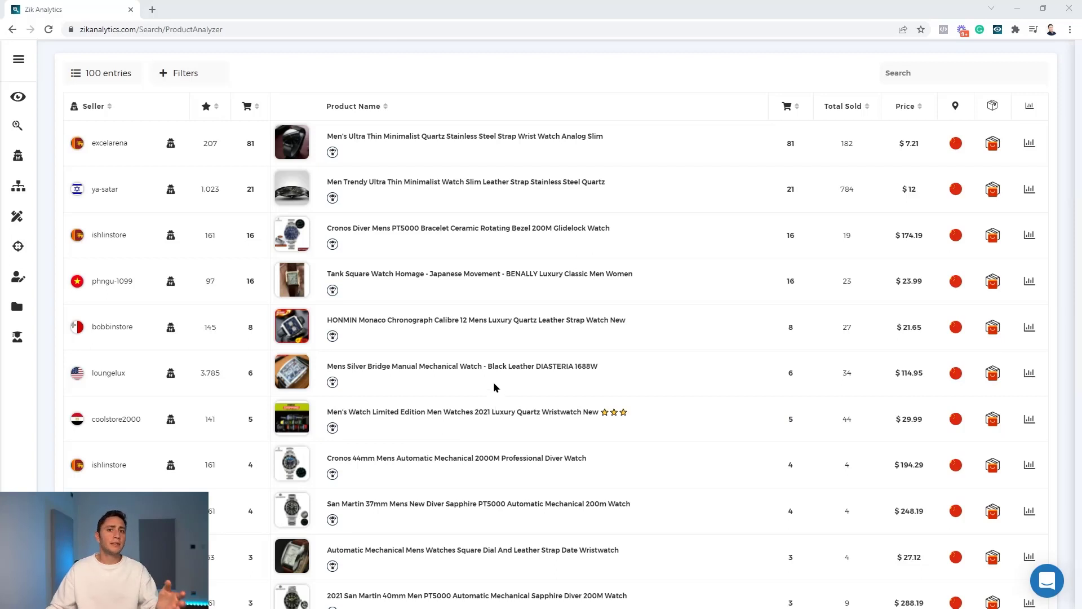
left_click(481, 374)
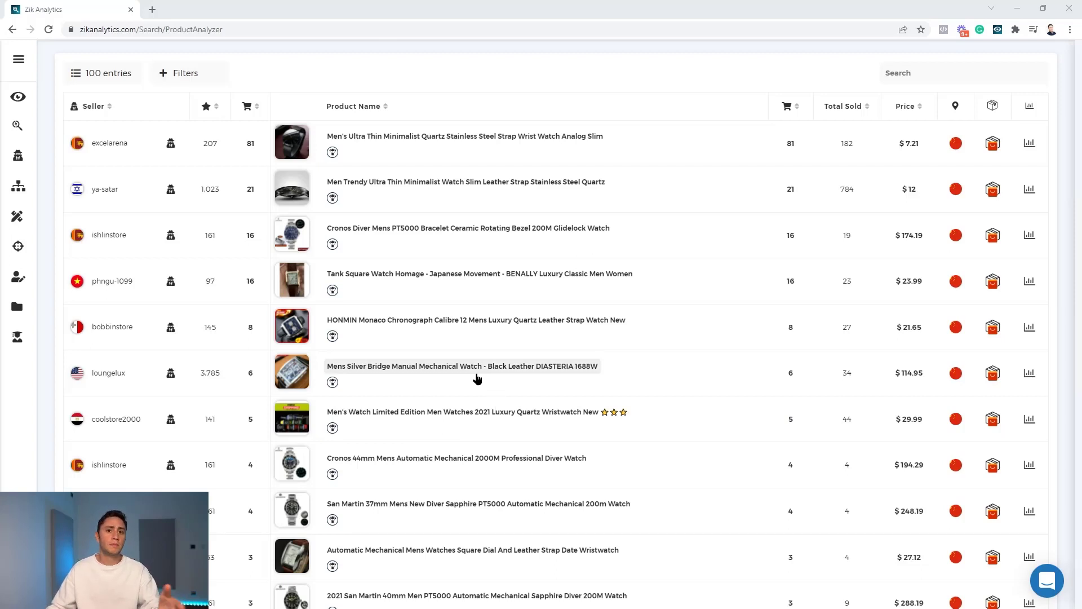
left_click(477, 377)
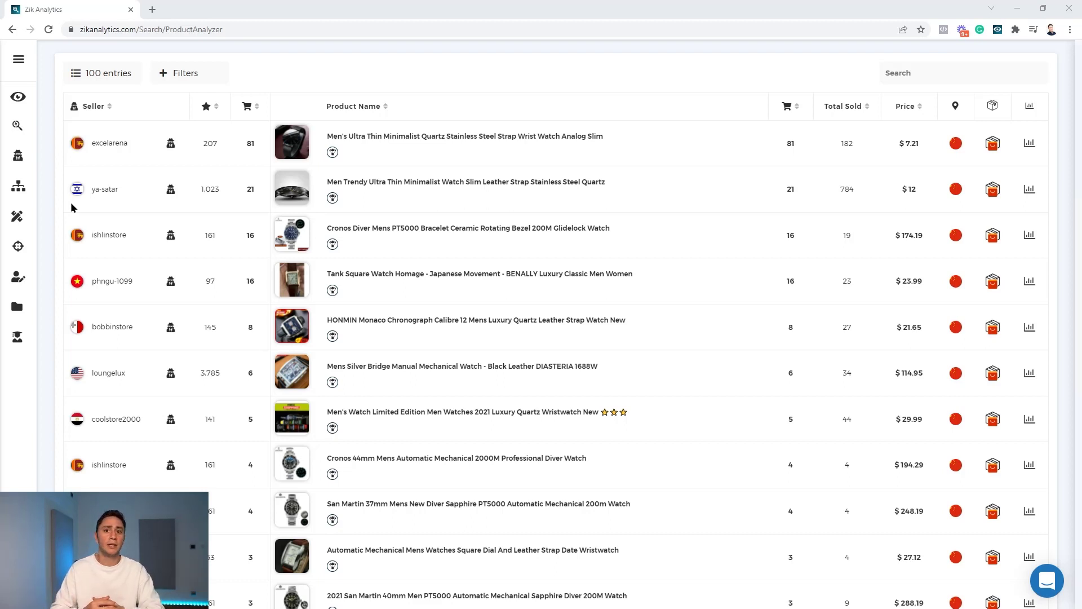
mouse_move(75, 192)
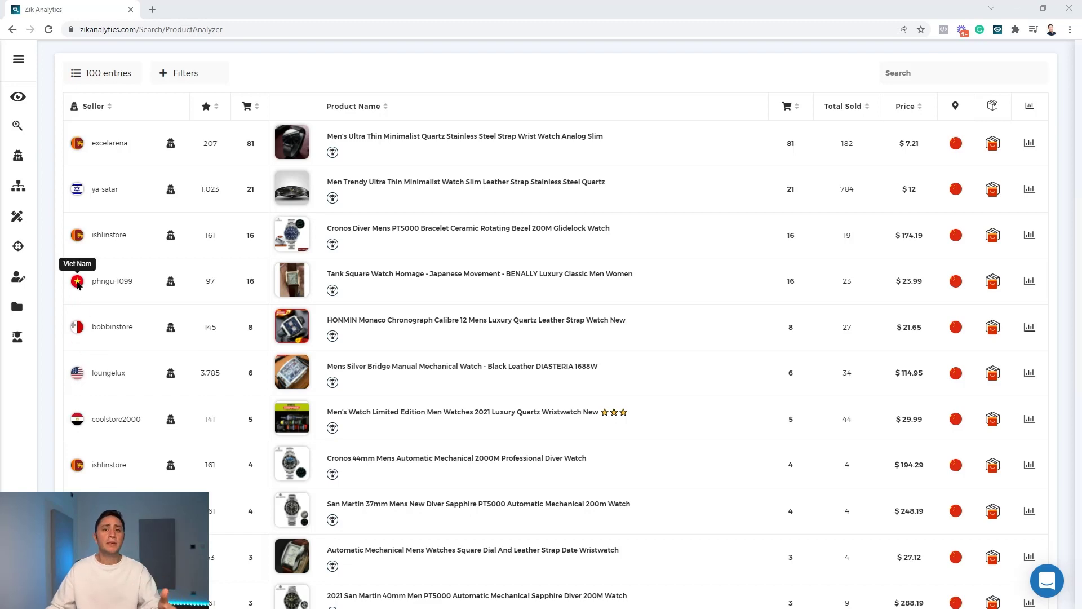
scroll(79, 284, "down", 10)
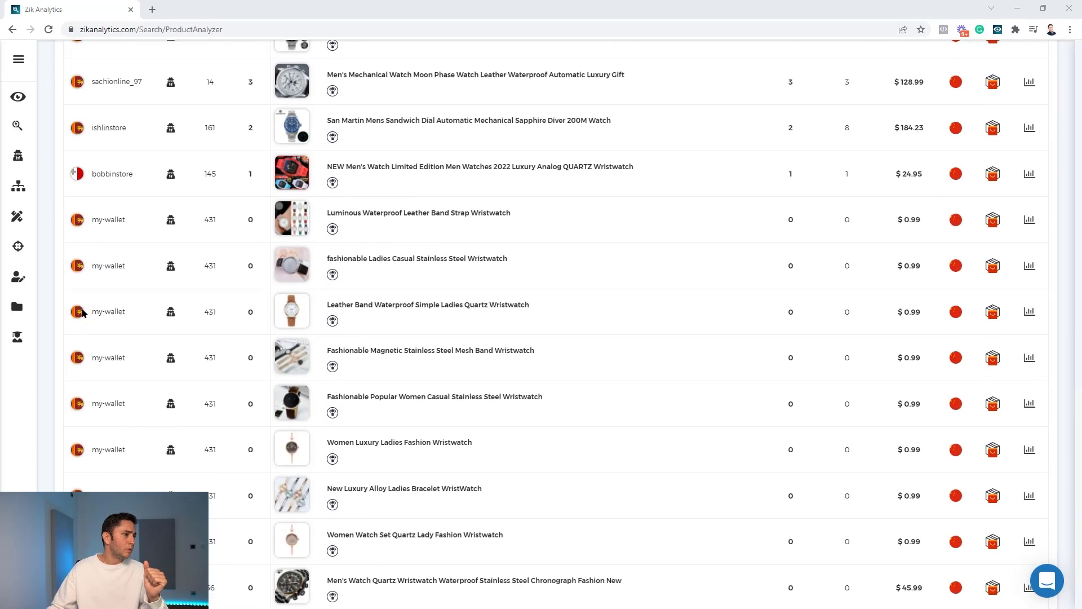
scroll(82, 311, "down", 2)
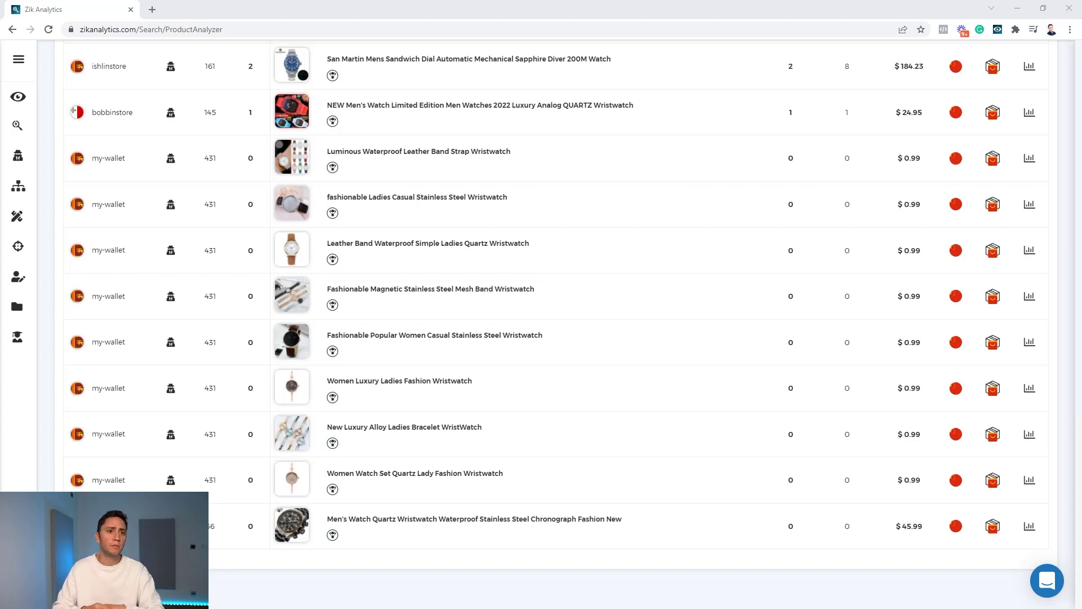
scroll(88, 399, "up", 15)
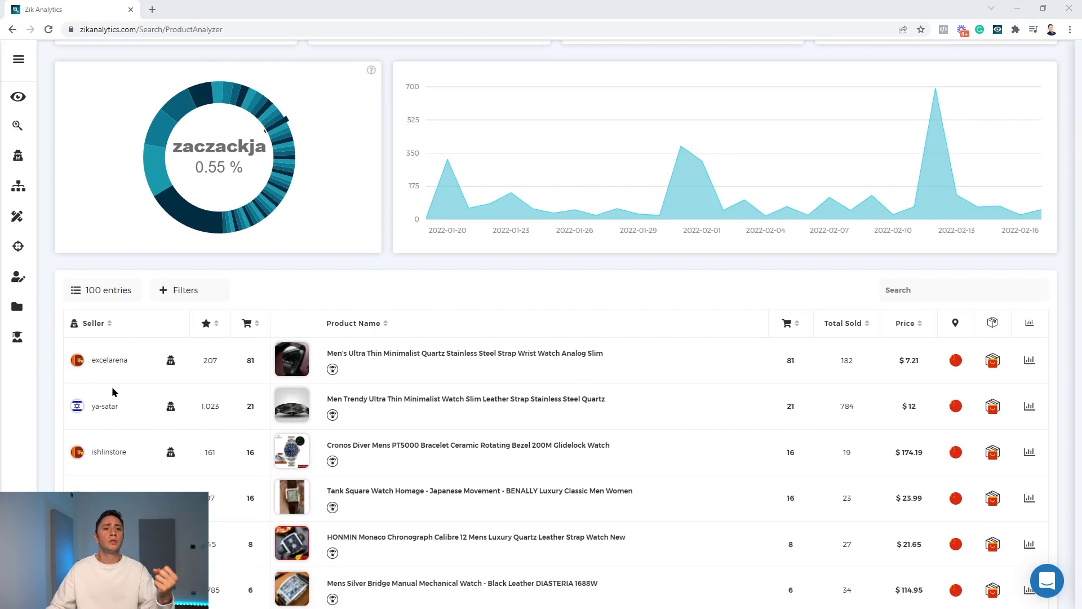
scroll(116, 390, "down", 1)
mouse_move(73, 352)
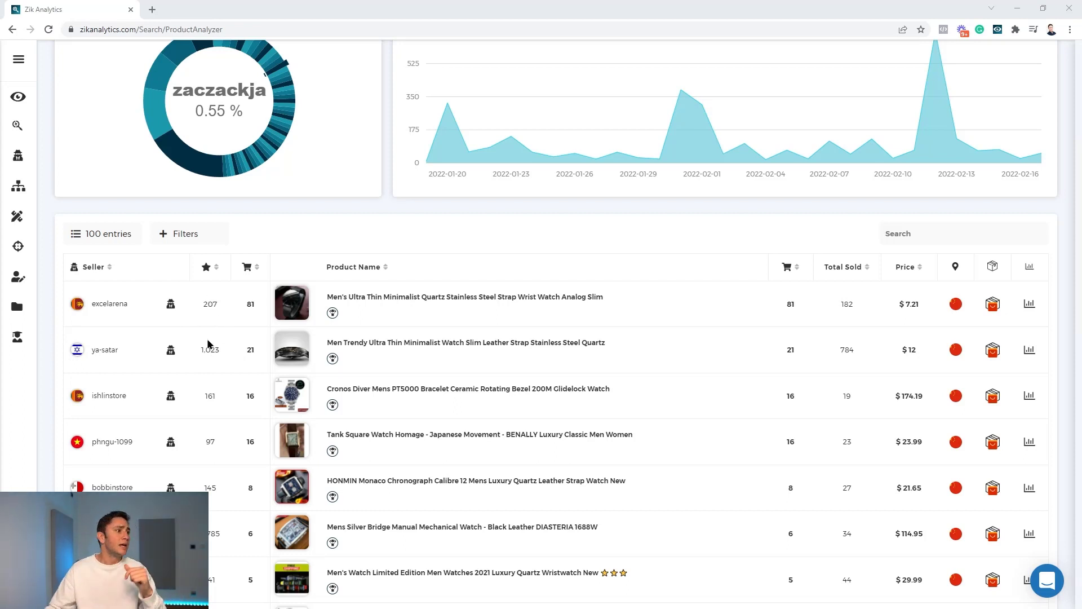
- Open scans of the Sri Lankan, Israeli and US watch sellers in new tabs, then view the Sri Lankan one
left_click(202, 310)
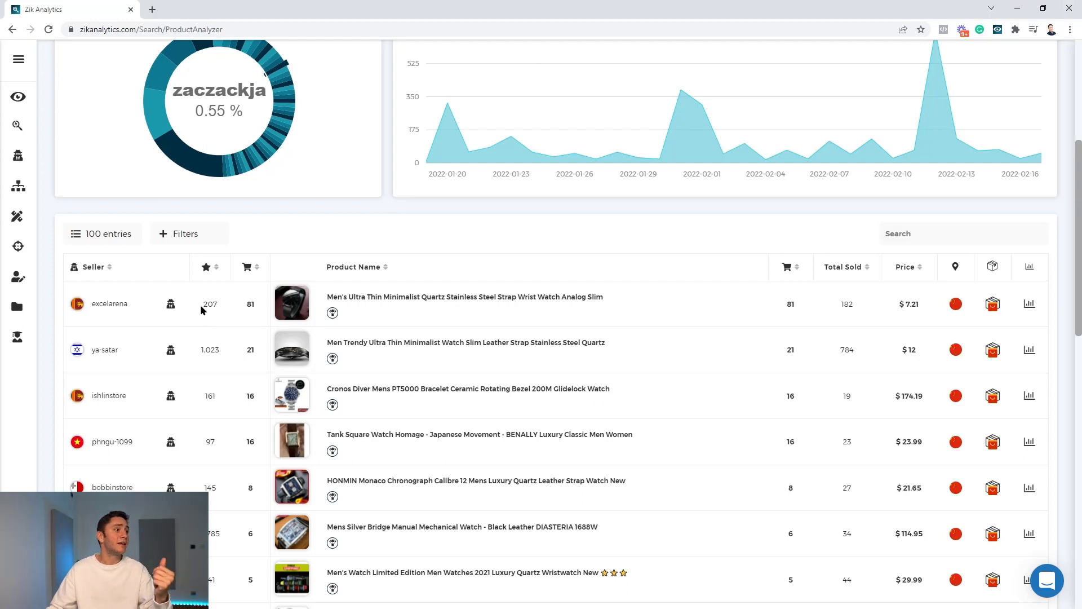
left_click_drag(202, 309, 261, 313)
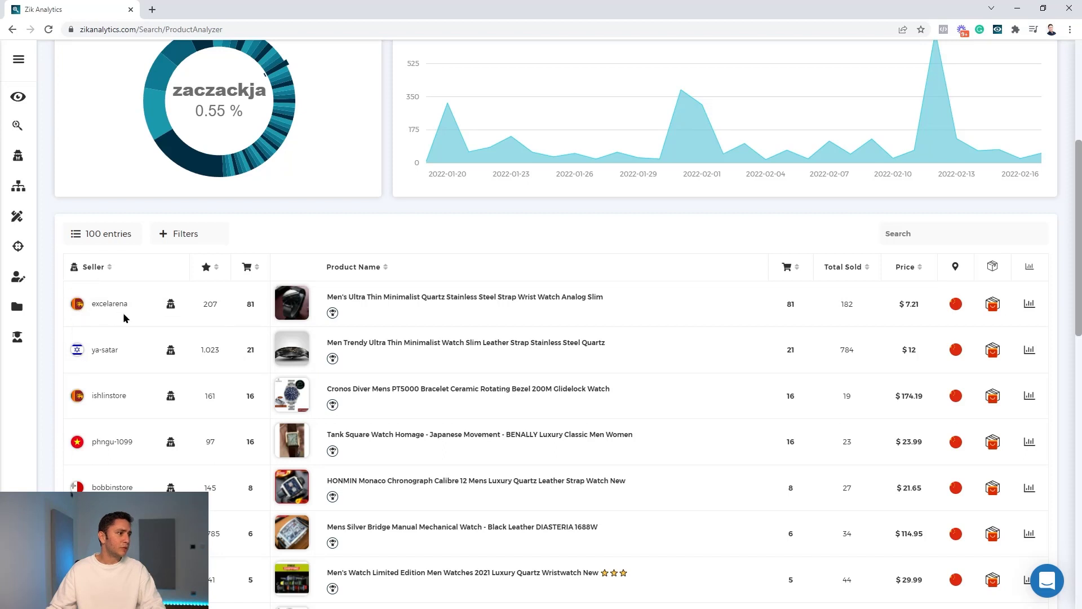
middle_click(171, 308)
middle_click(171, 351)
scroll(171, 361, "down", 1)
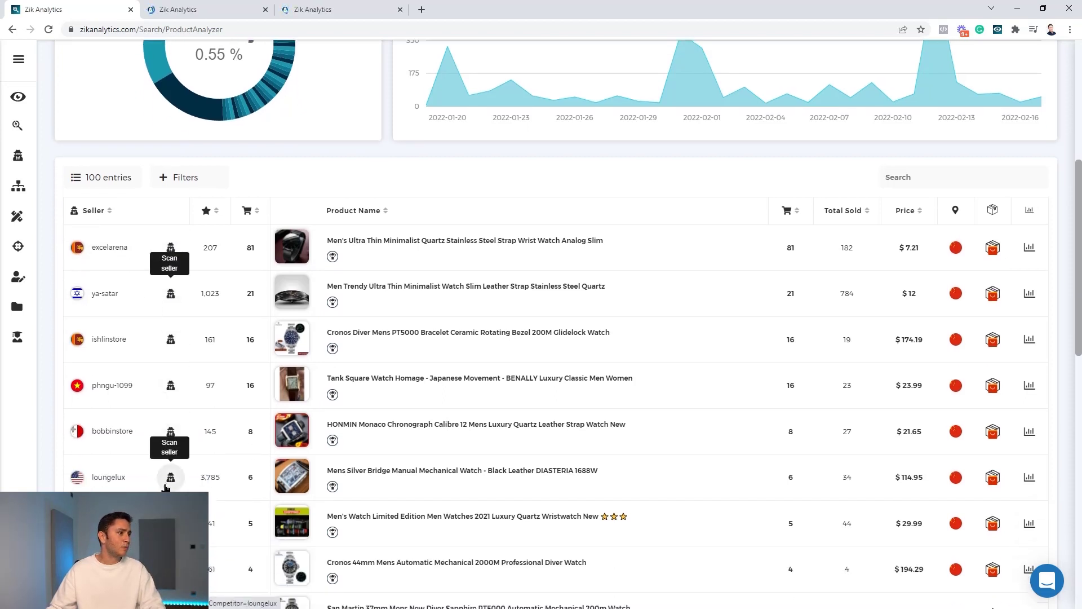
middle_click(171, 479)
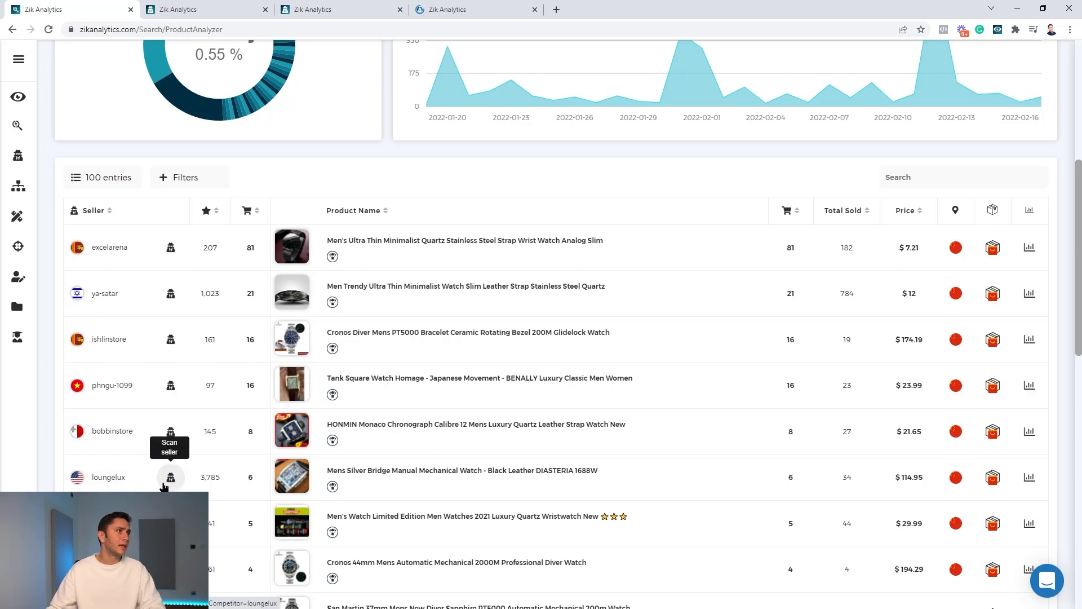
scroll(169, 293, "up", 2)
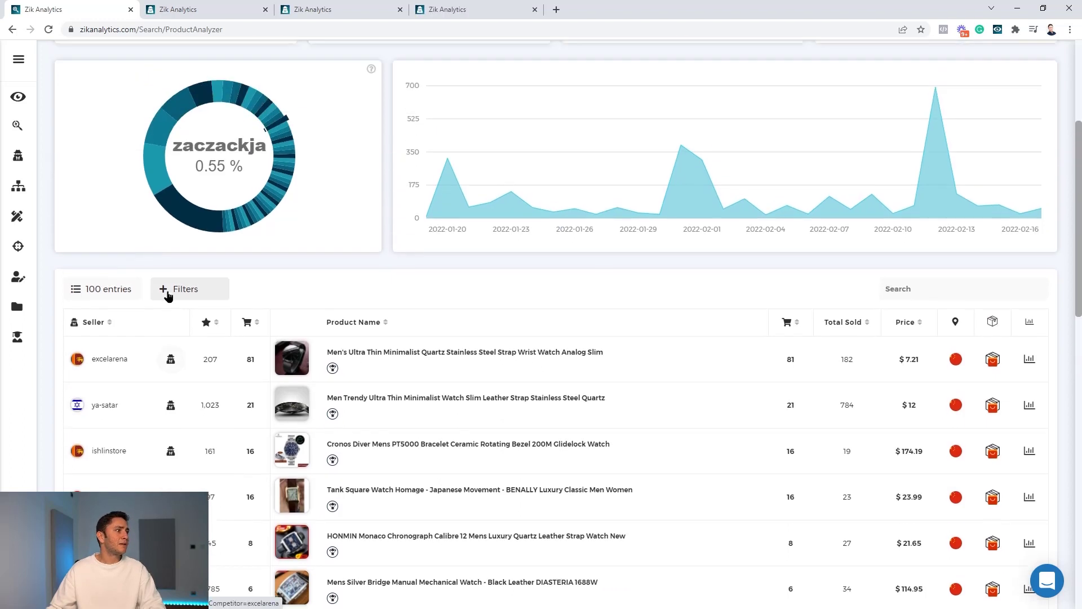
left_click(184, 9)
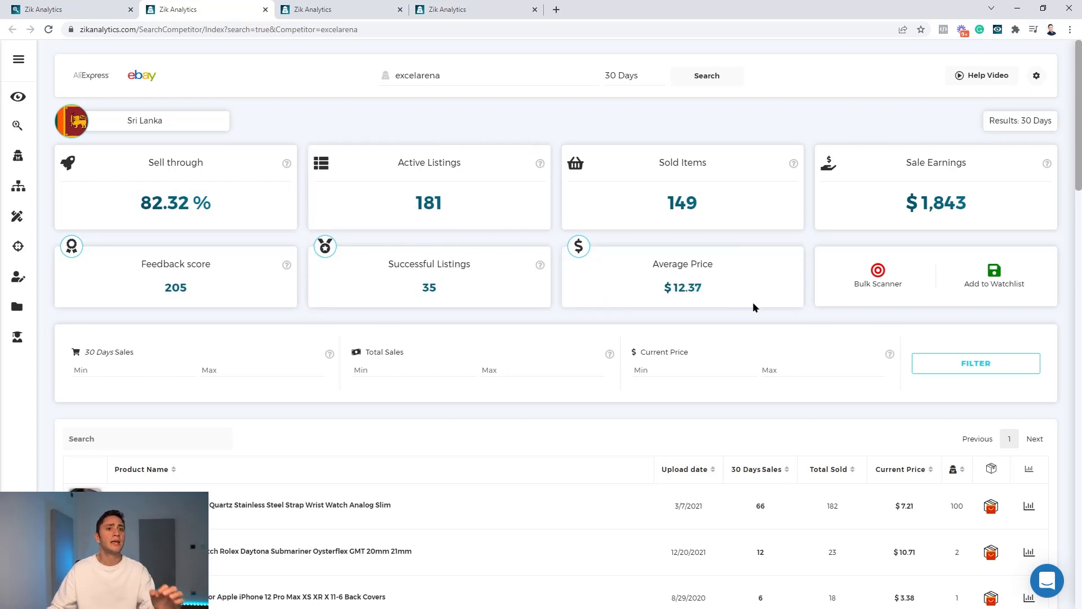
- Dismiss the add-competitor form, review excelarena's product table, and open the period dropdown
left_click(996, 273)
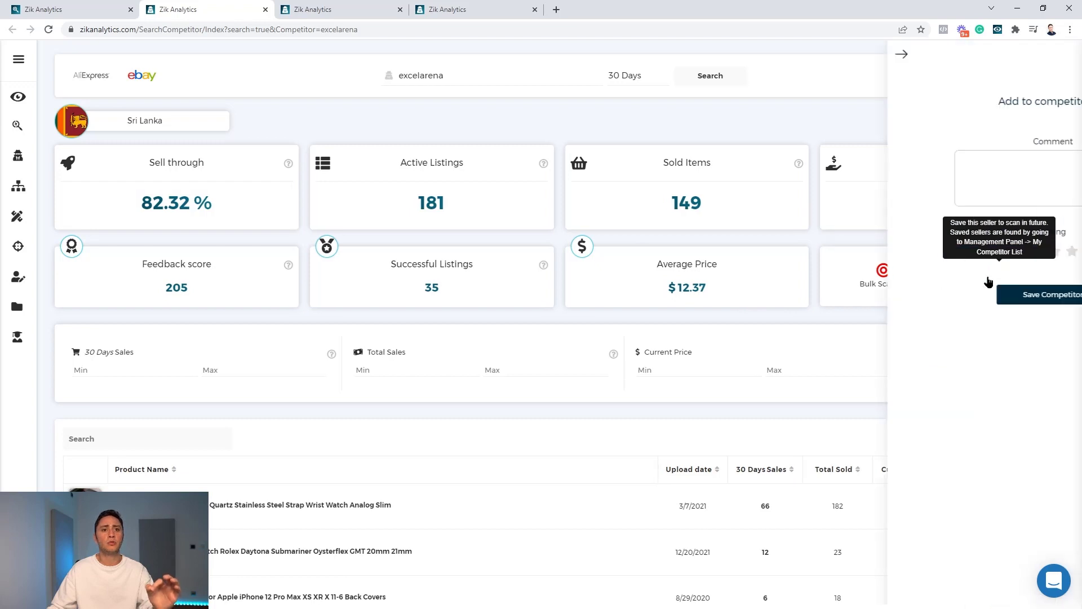
left_click(758, 54)
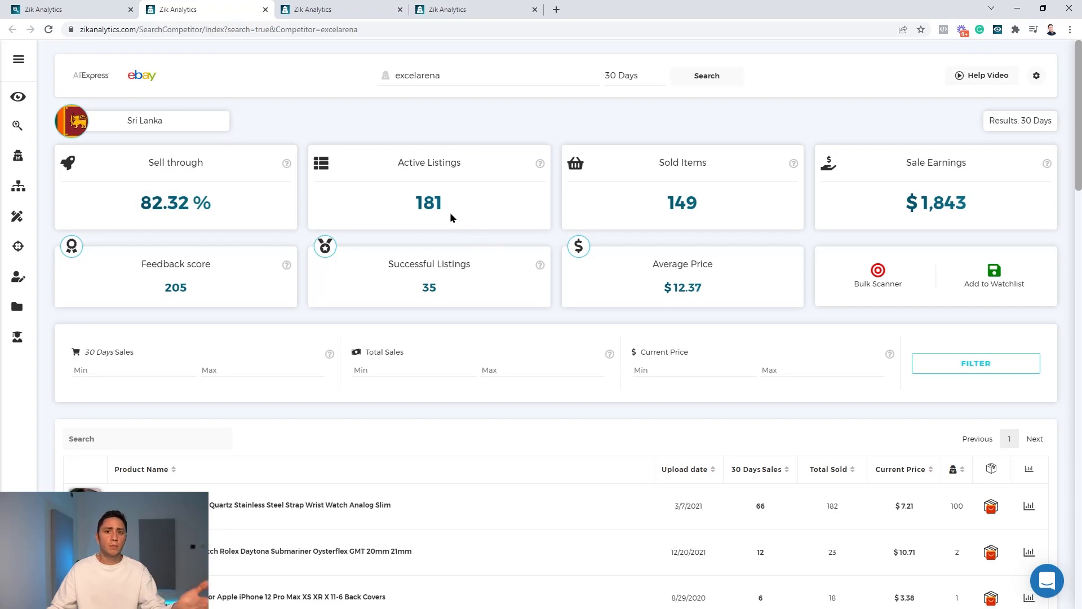
scroll(421, 203, "down", 5)
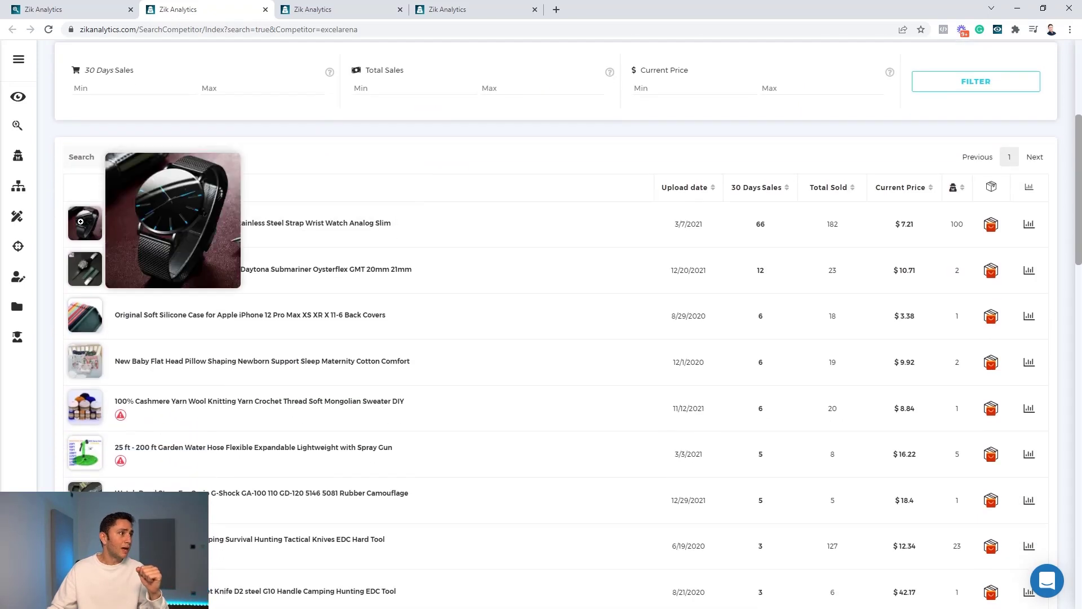
mouse_move(75, 321)
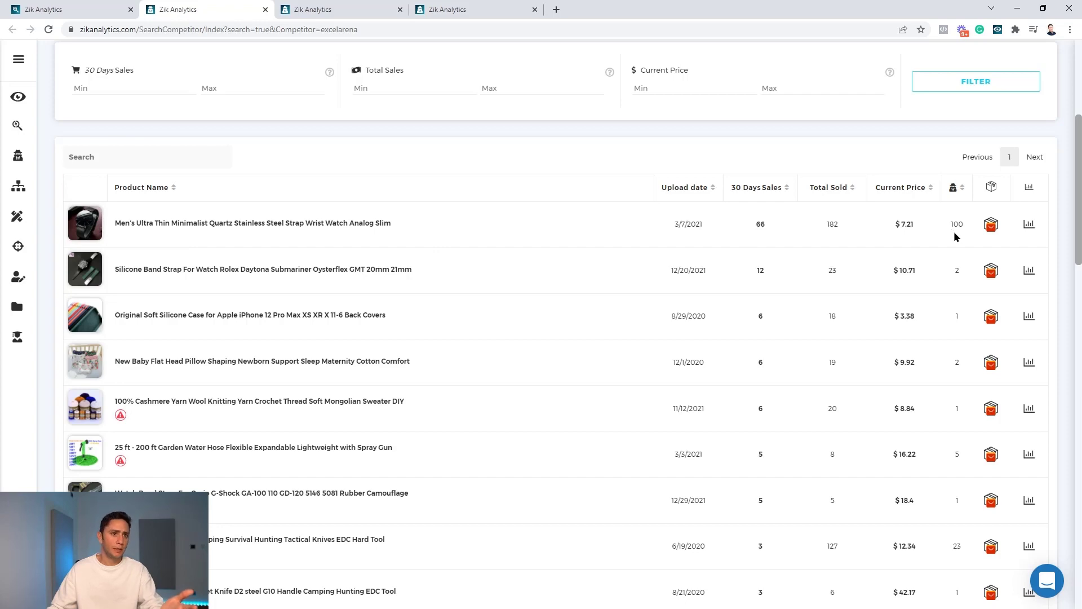
scroll(586, 280, "up", 5)
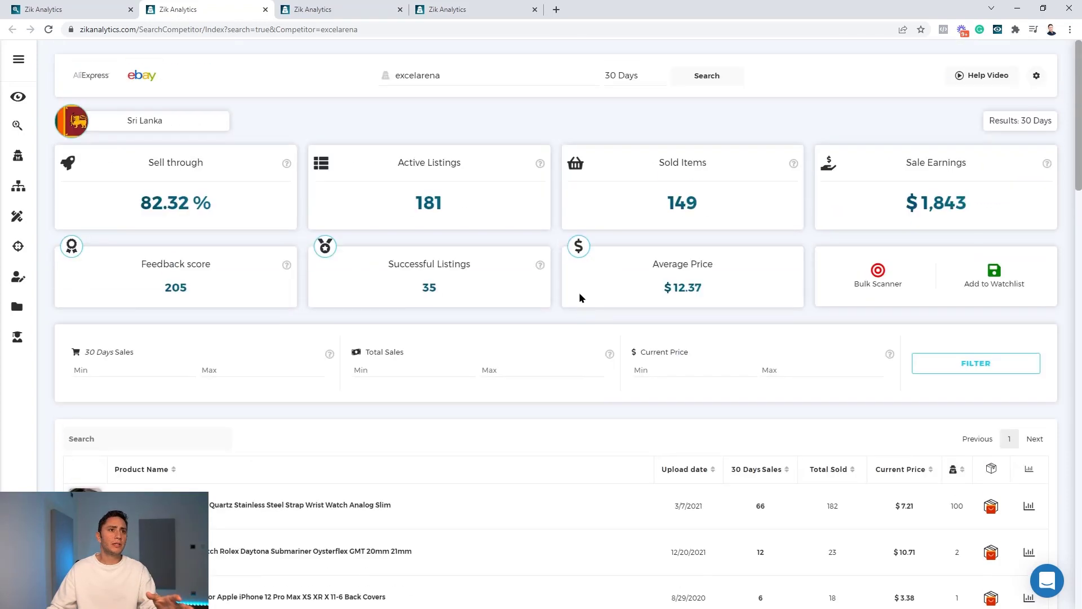
left_click(622, 76)
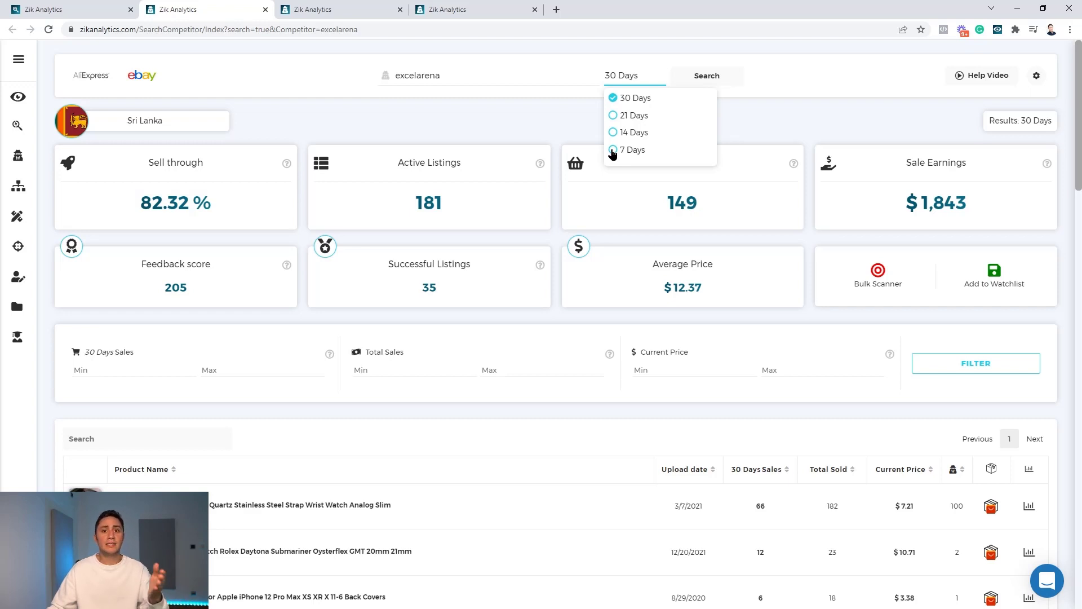
- Rerun the excelarena scan for 7 Days, showing the slim watch at 16 sales
left_click(613, 150)
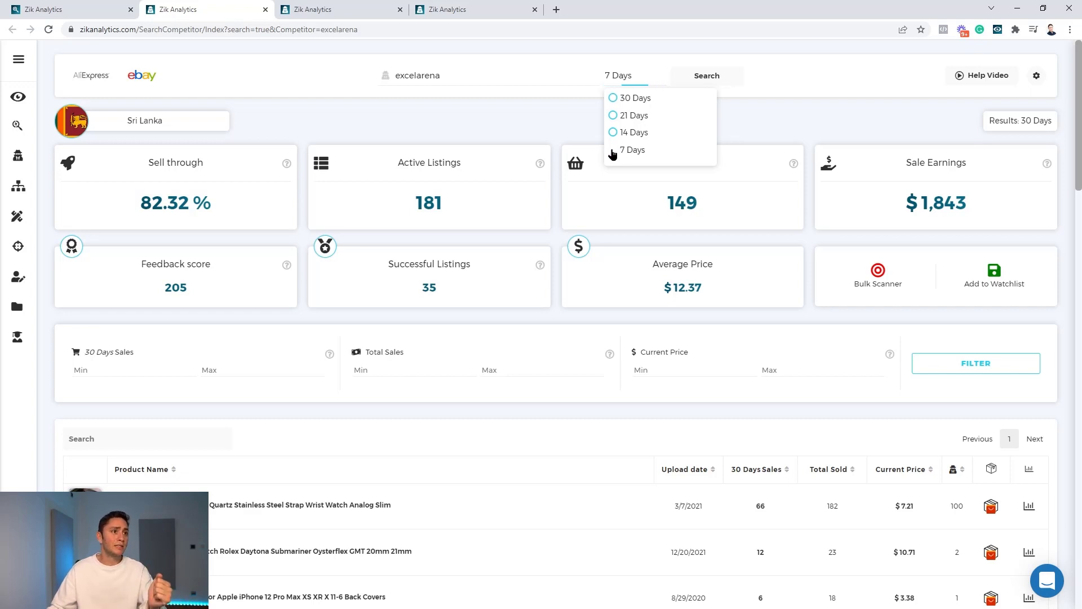
left_click(706, 75)
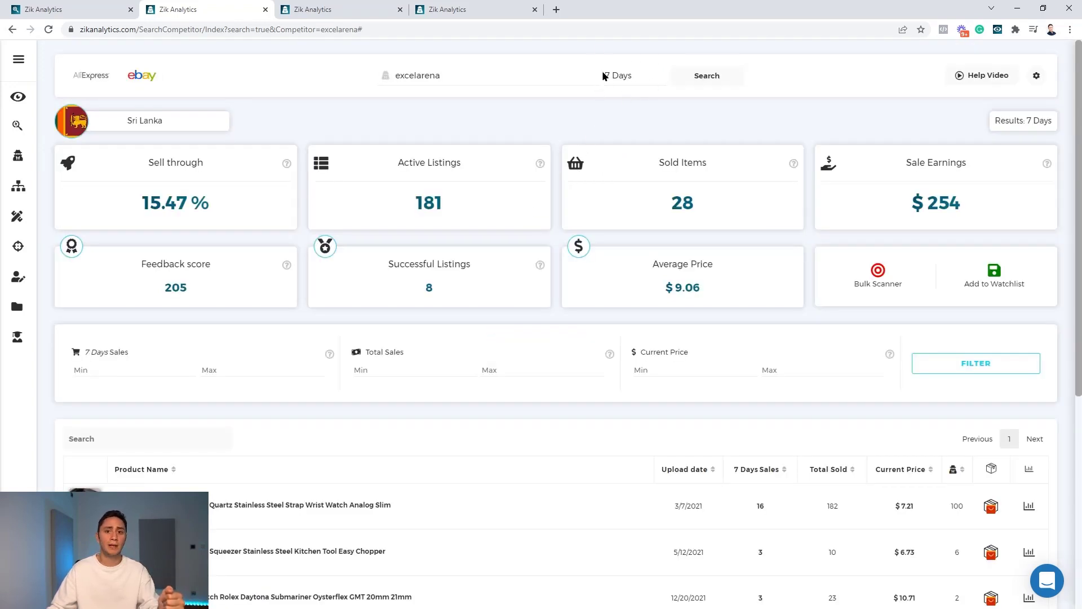
scroll(552, 118, "down", 5)
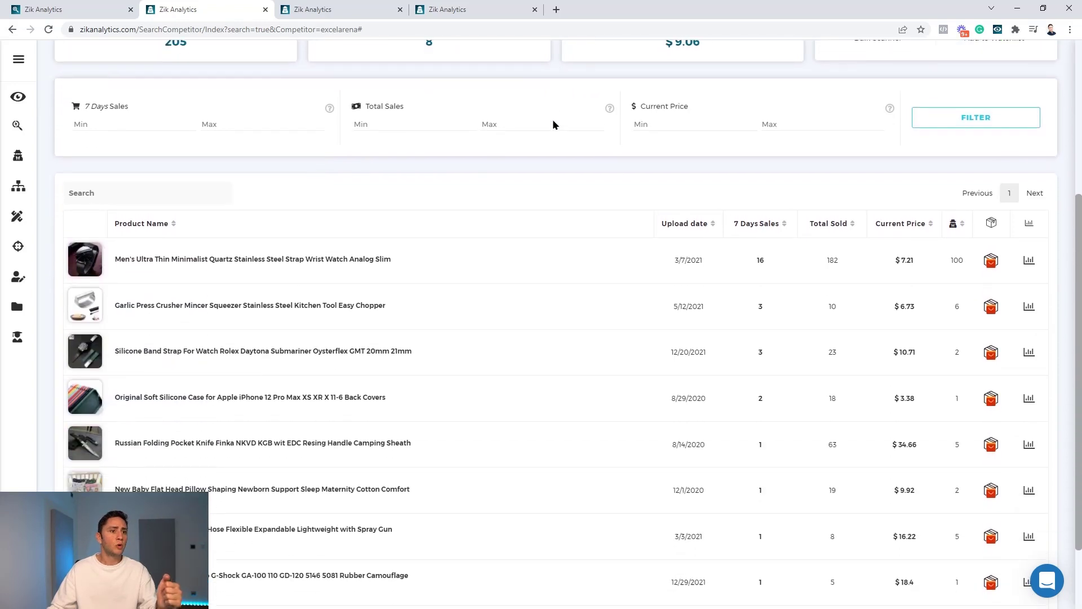
mouse_move(97, 275)
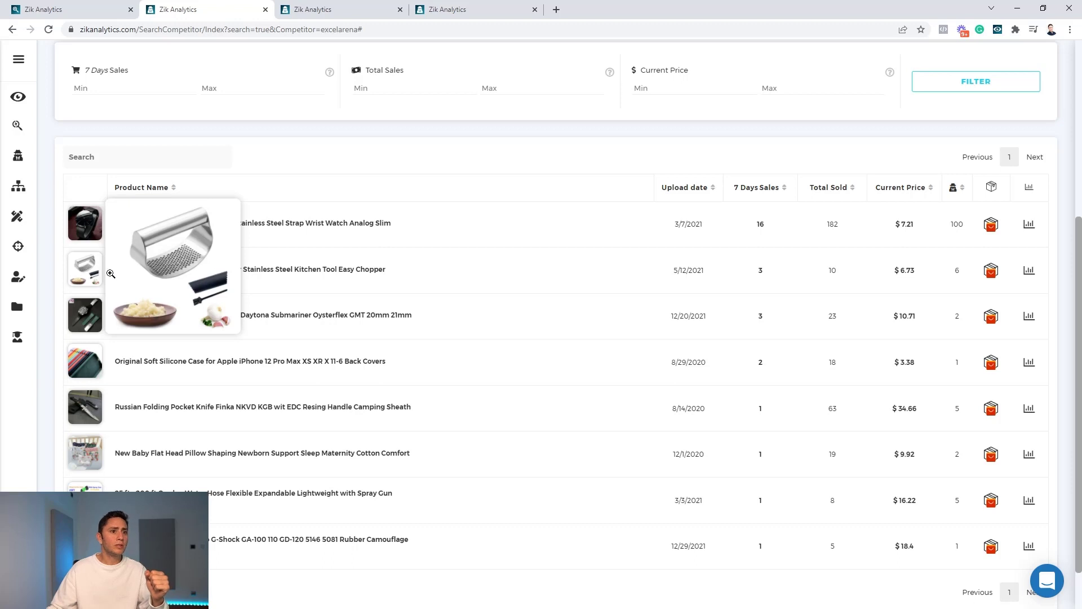
- Highlight the garlic press's 7-day sales, total sold count and 6.73 price
double_click(757, 271)
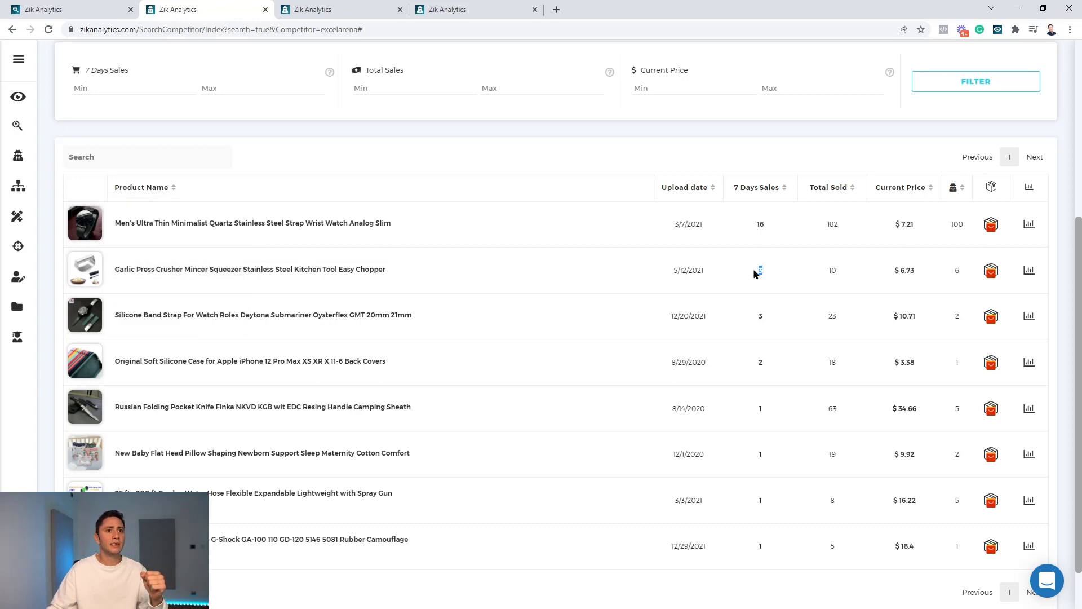
left_click(755, 273)
double_click(832, 271)
left_click(840, 291)
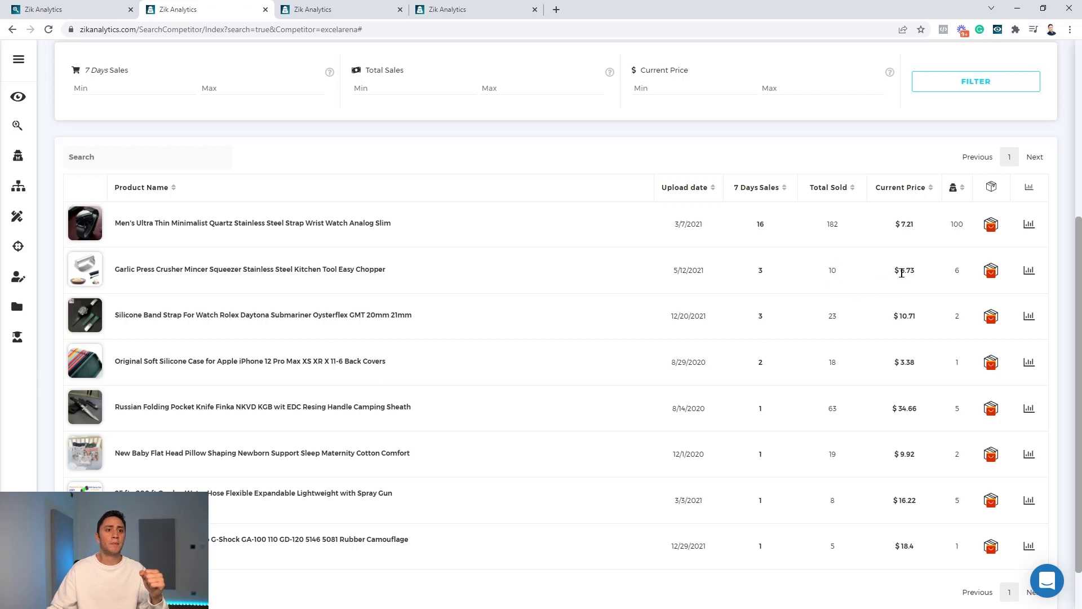
double_click(901, 273)
left_click(916, 287)
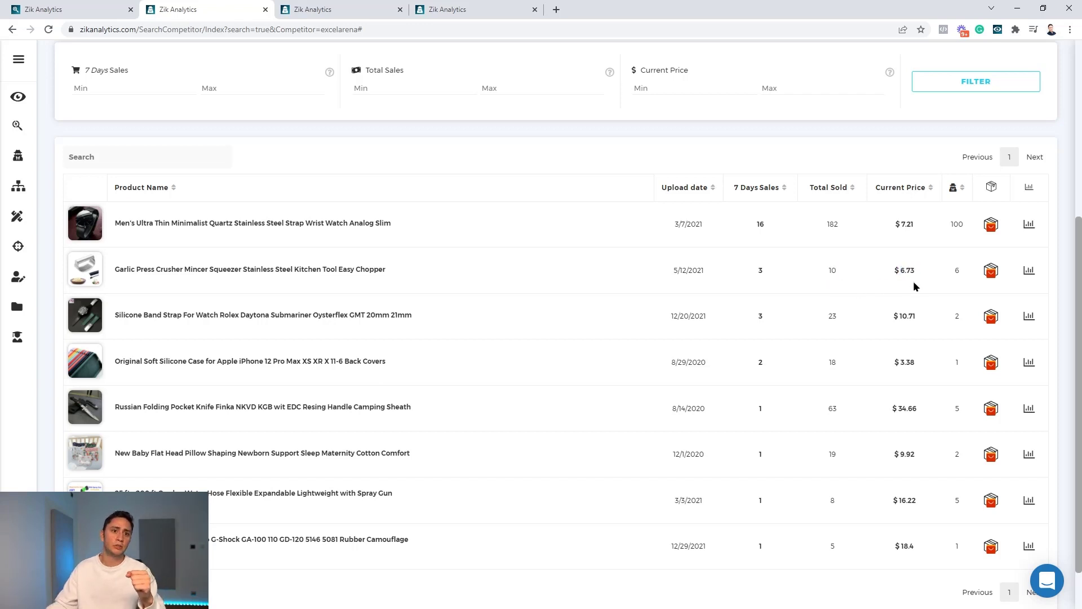
left_click(995, 273)
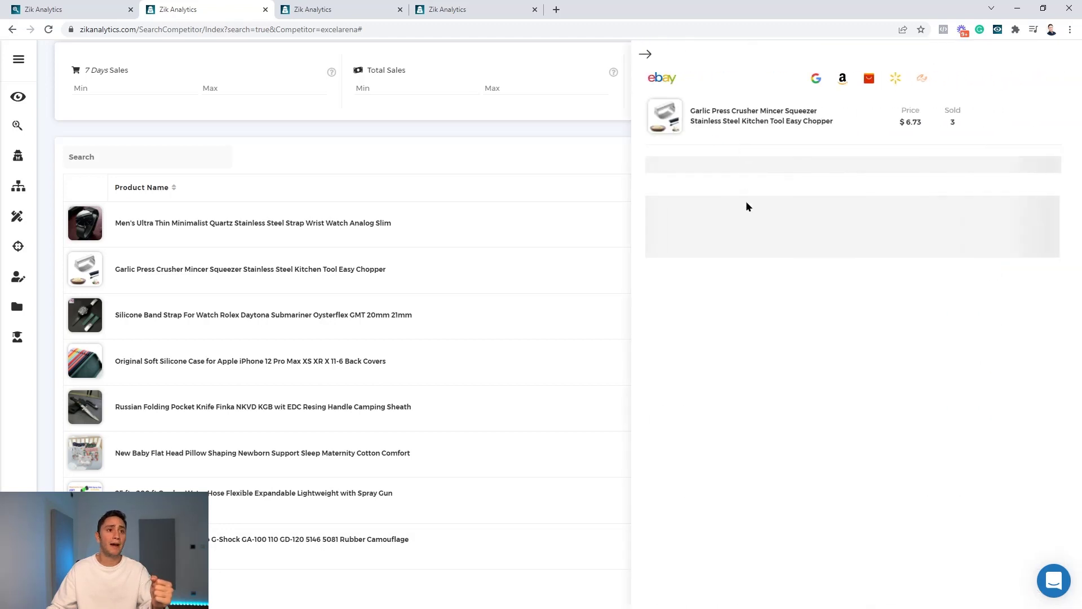
mouse_move(673, 117)
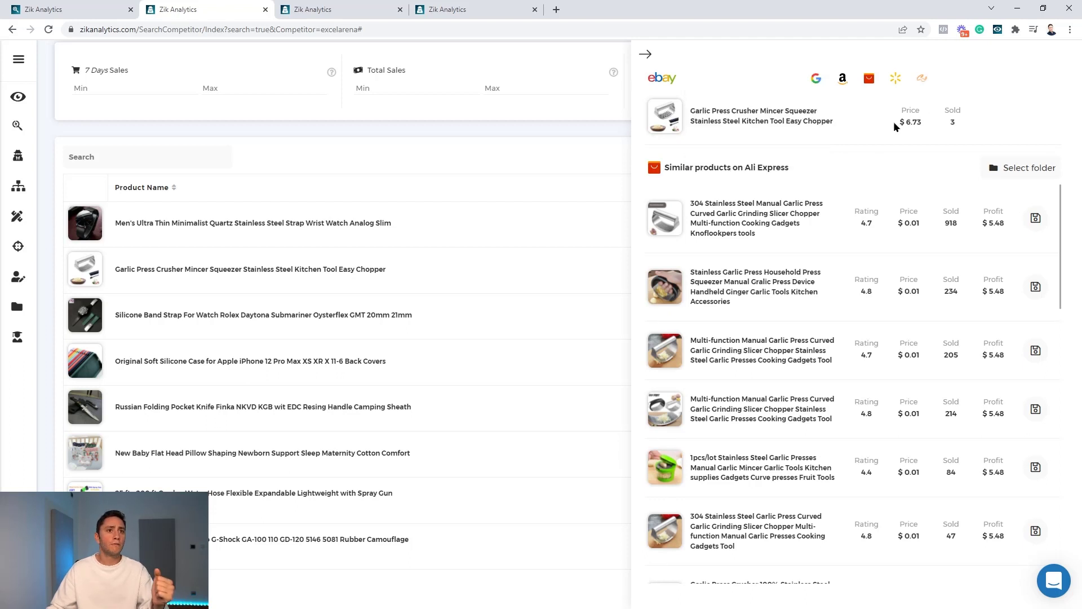
left_click_drag(897, 123, 921, 128)
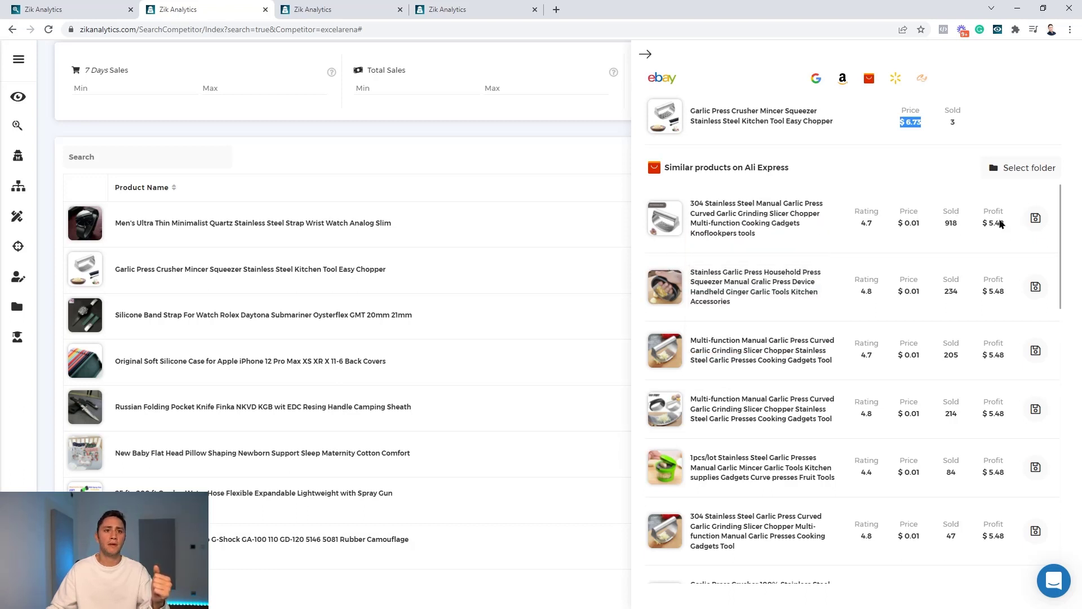
left_click(1036, 221)
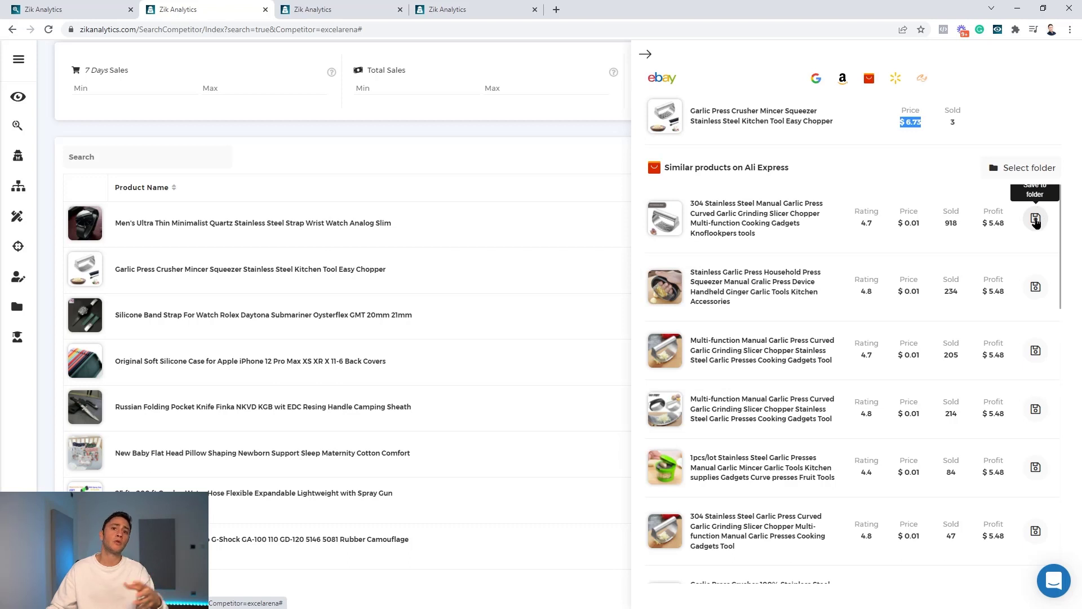
left_click(647, 55)
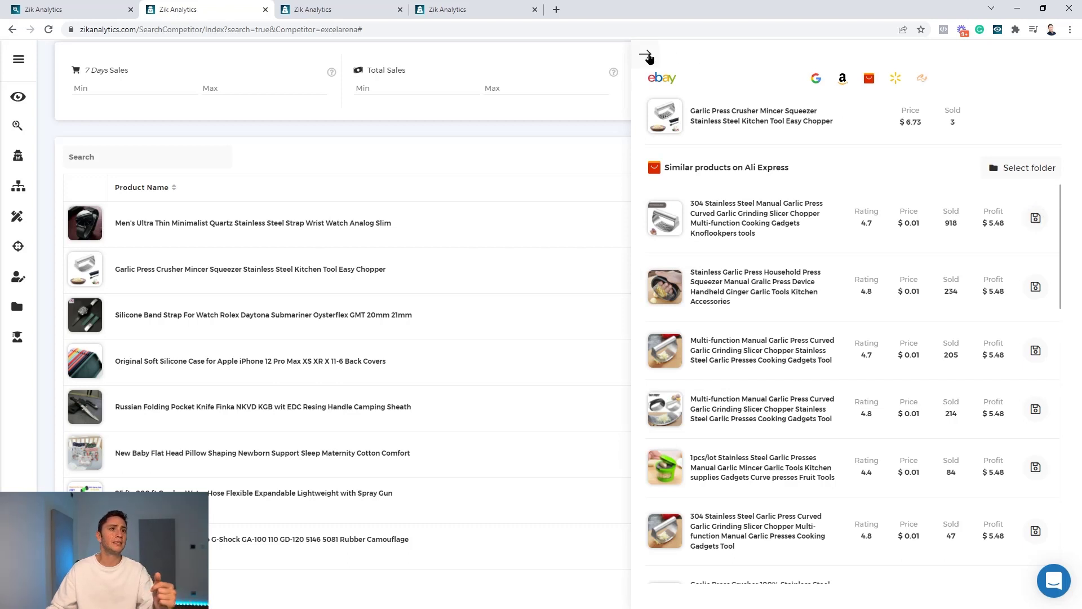
left_click_drag(674, 90, 805, 169)
left_click(839, 186)
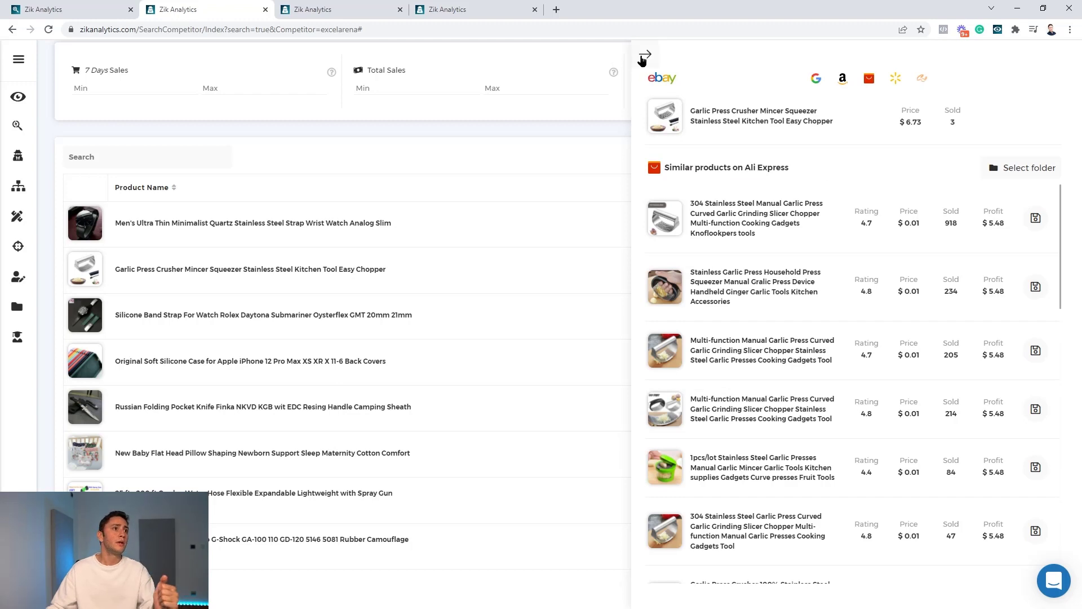
left_click(645, 57)
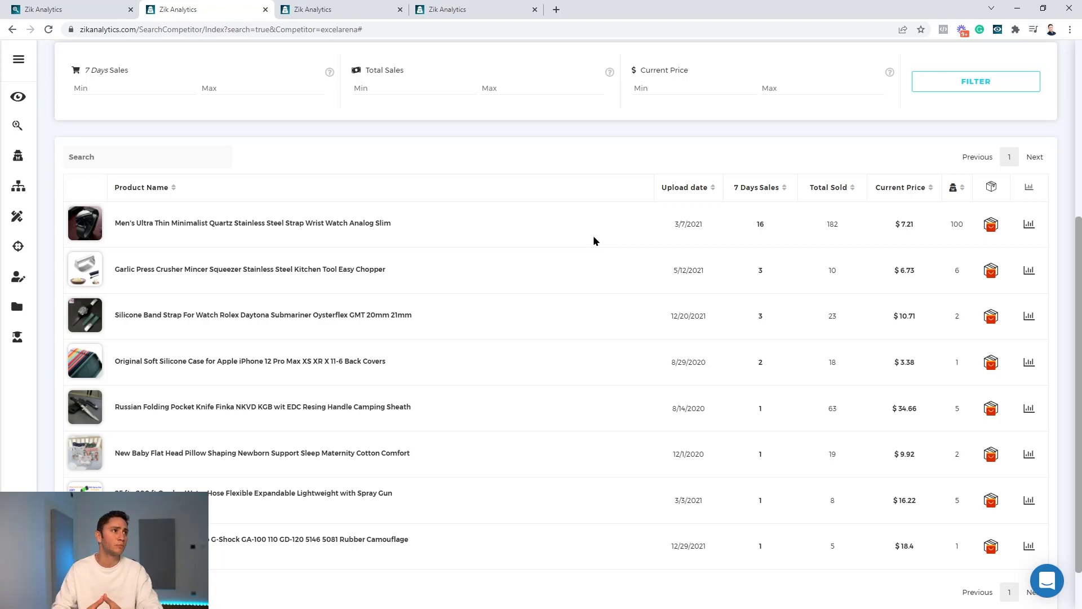
- Switch to the ya-satar scan and highlight its $10,952 earnings and 171.32% sell-through
left_click(372, 8)
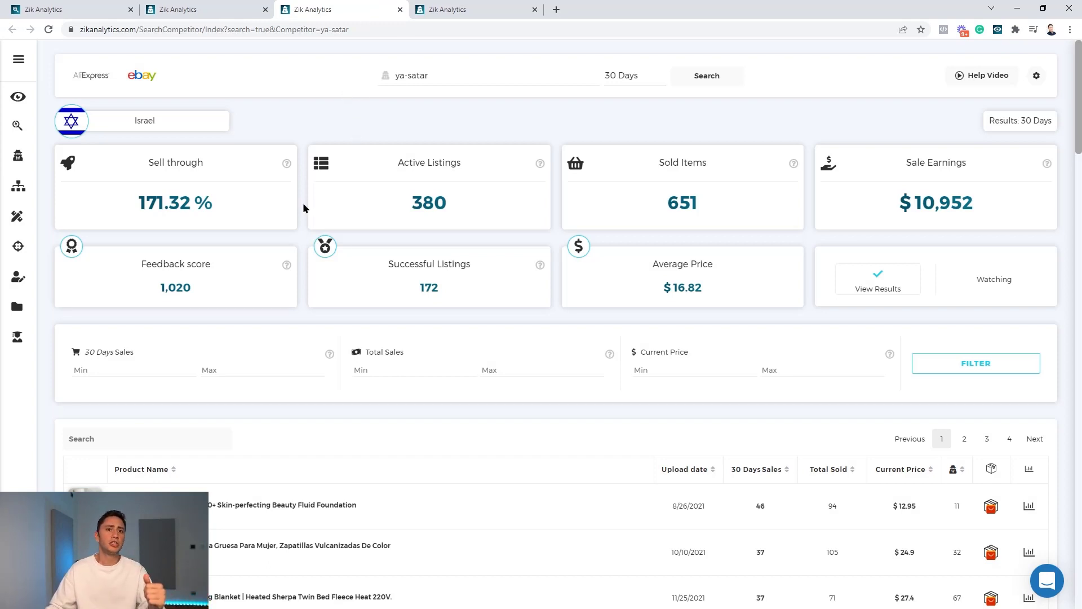
scroll(333, 101, "down", 1)
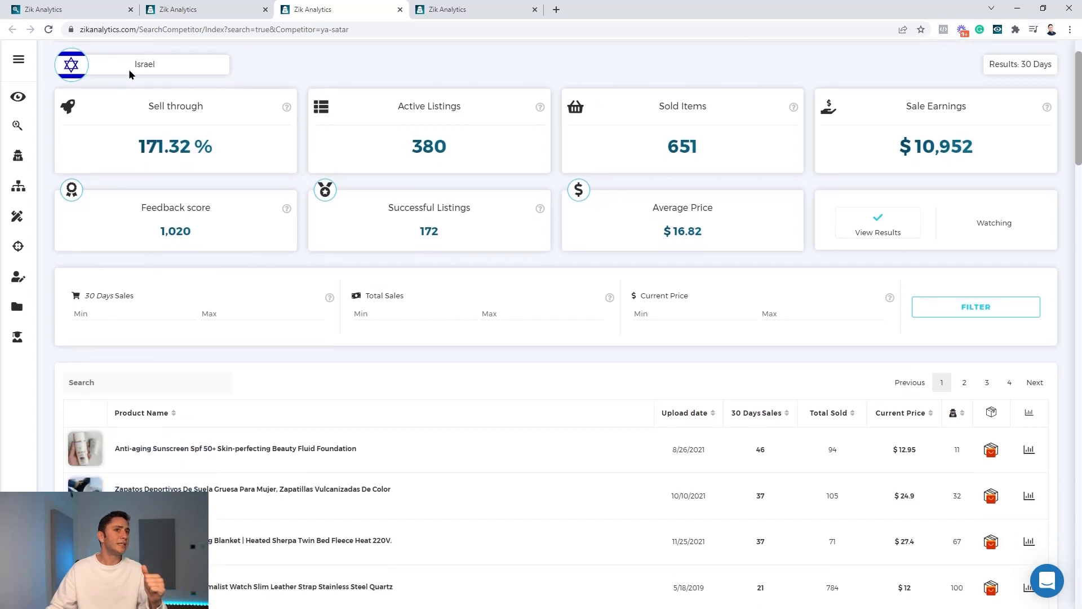
left_click_drag(899, 158, 970, 157)
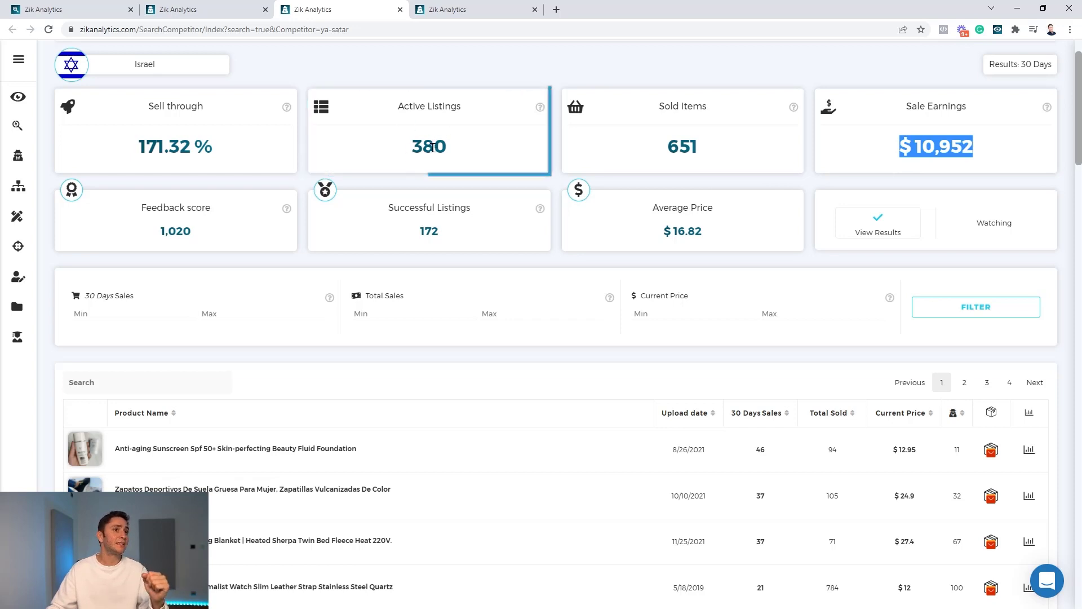
left_click_drag(96, 139, 256, 151)
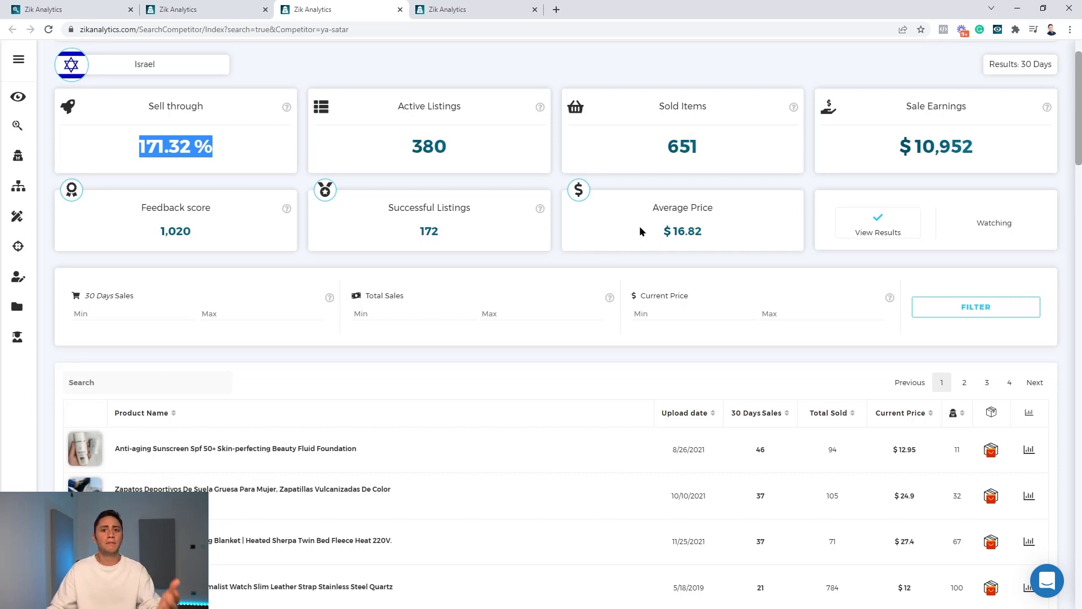
scroll(598, 229, "up", 1)
left_click(627, 79)
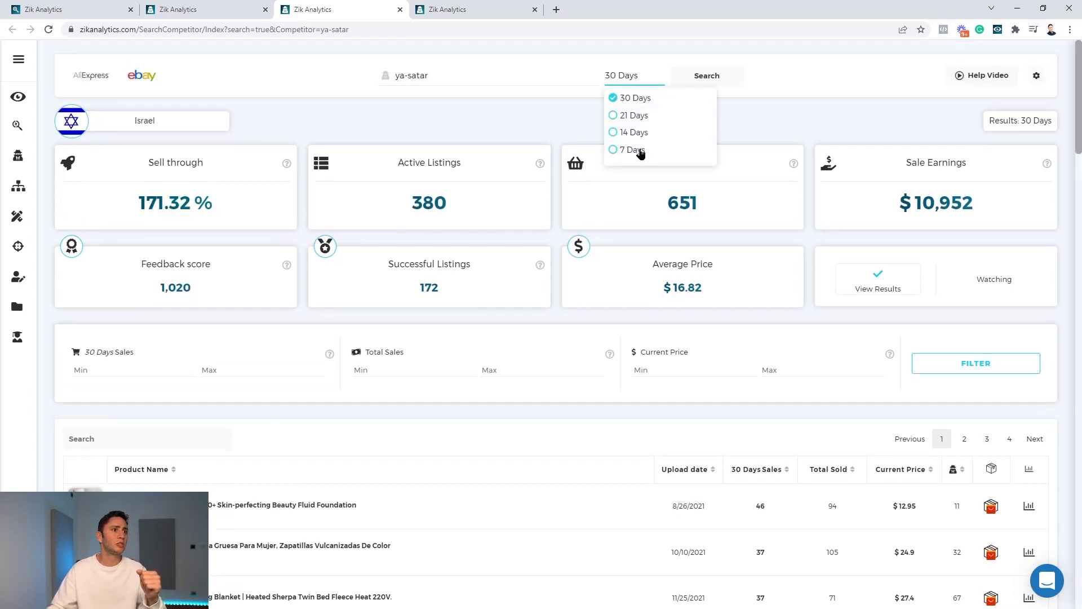
- Rerun the ya-satar scan for 7 Days: 32.89% sell-through, 125 sold items, $2,051 earnings
left_click(632, 150)
left_click(707, 76)
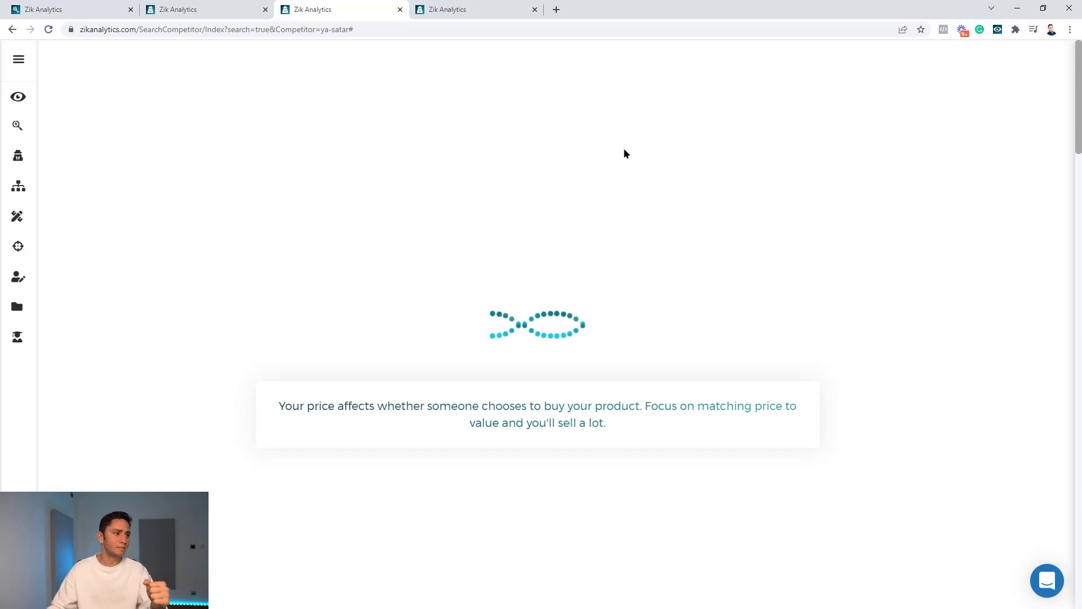
scroll(560, 157, "down", 3)
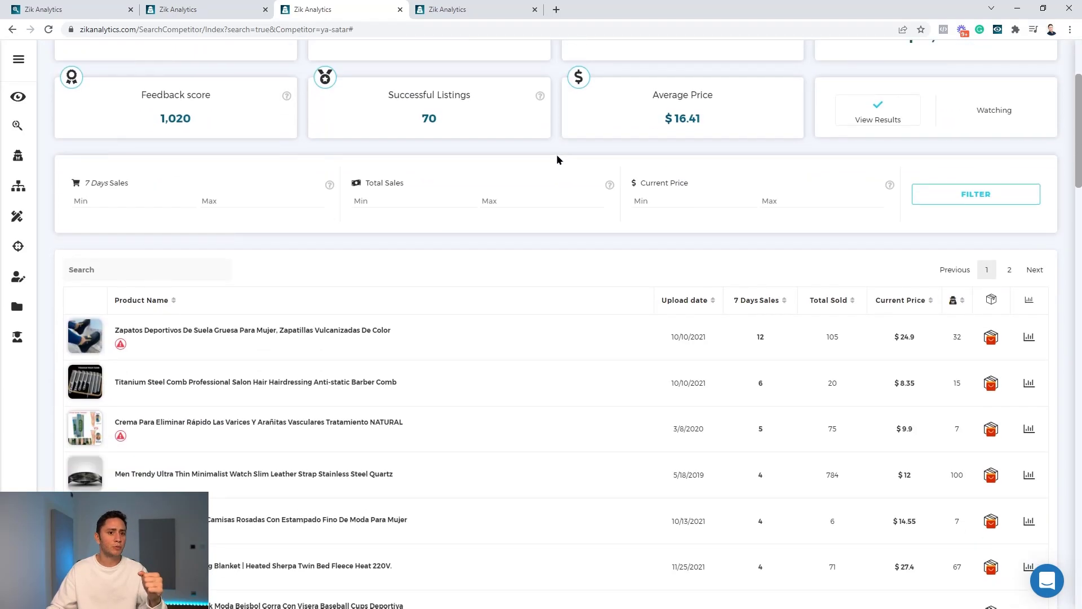
scroll(557, 160, "down", 1)
mouse_move(89, 281)
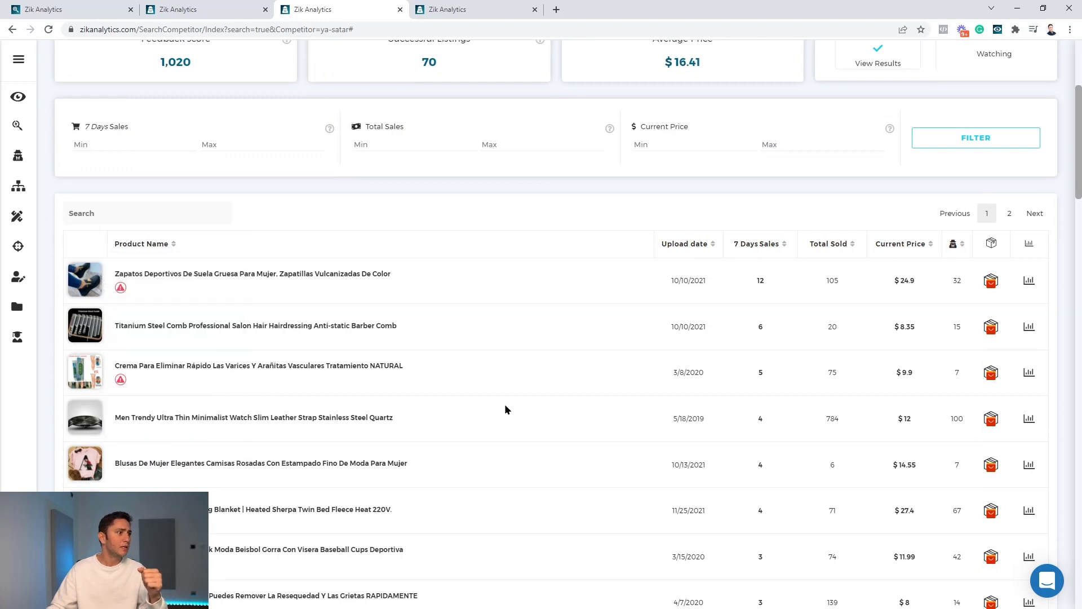
- Point out the cream product's $9.9 price and 5 weekly sales, and the earring row's 0
double_click(907, 372)
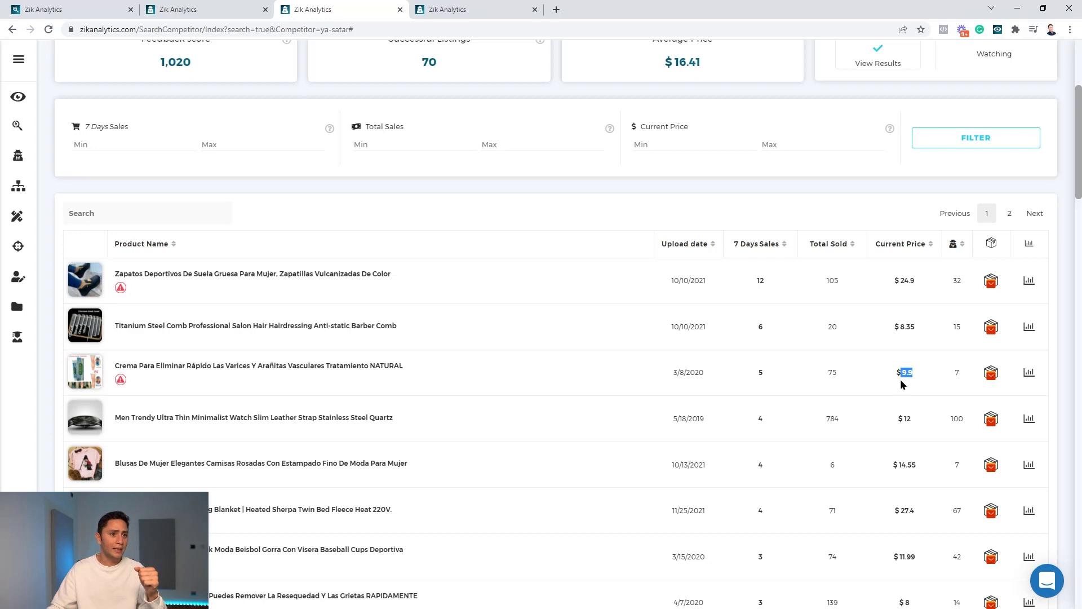
double_click(761, 372)
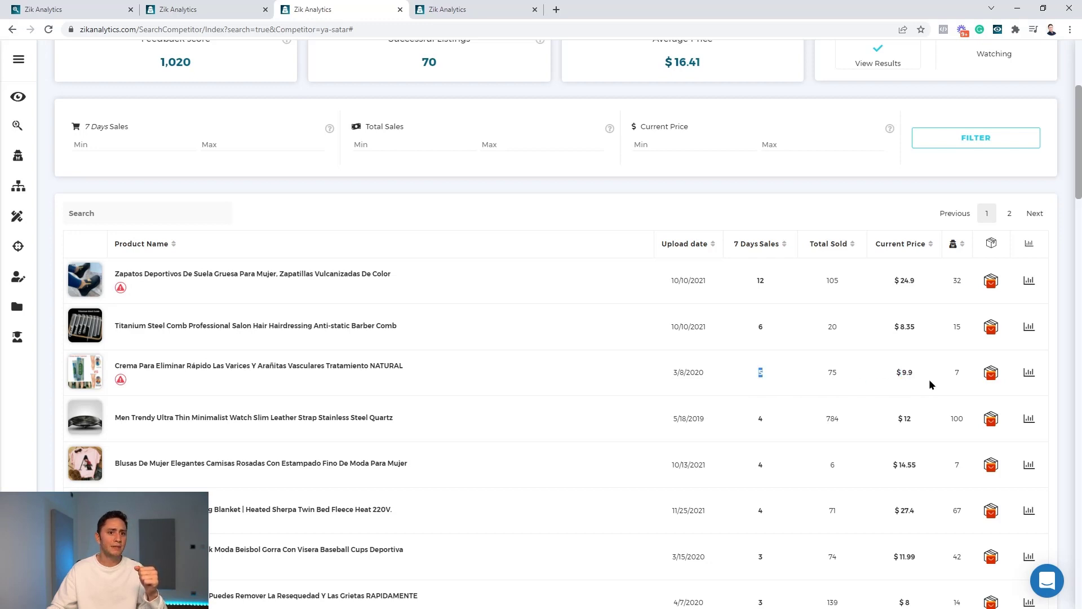
left_click(957, 372)
scroll(957, 349, "down", 1)
scroll(958, 242, "down", 4)
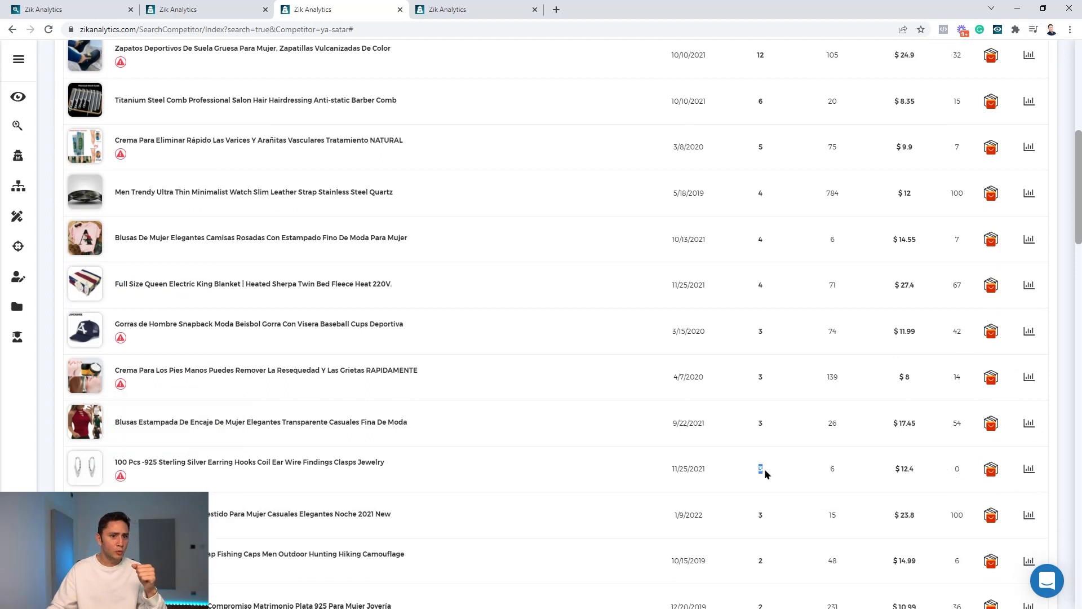
left_click_drag(986, 481, 945, 478)
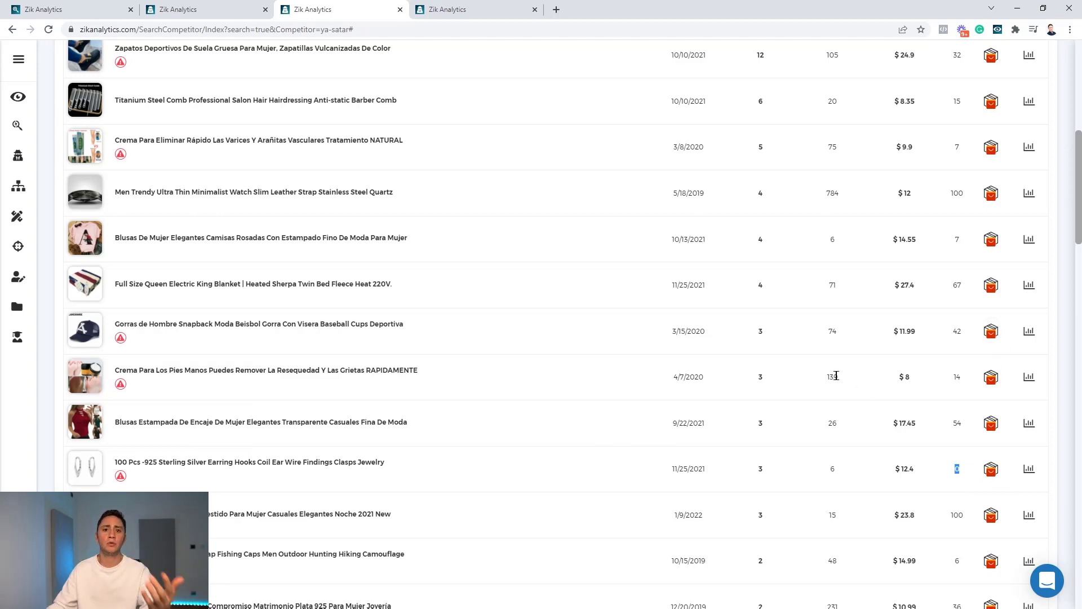
scroll(784, 371, "up", 8)
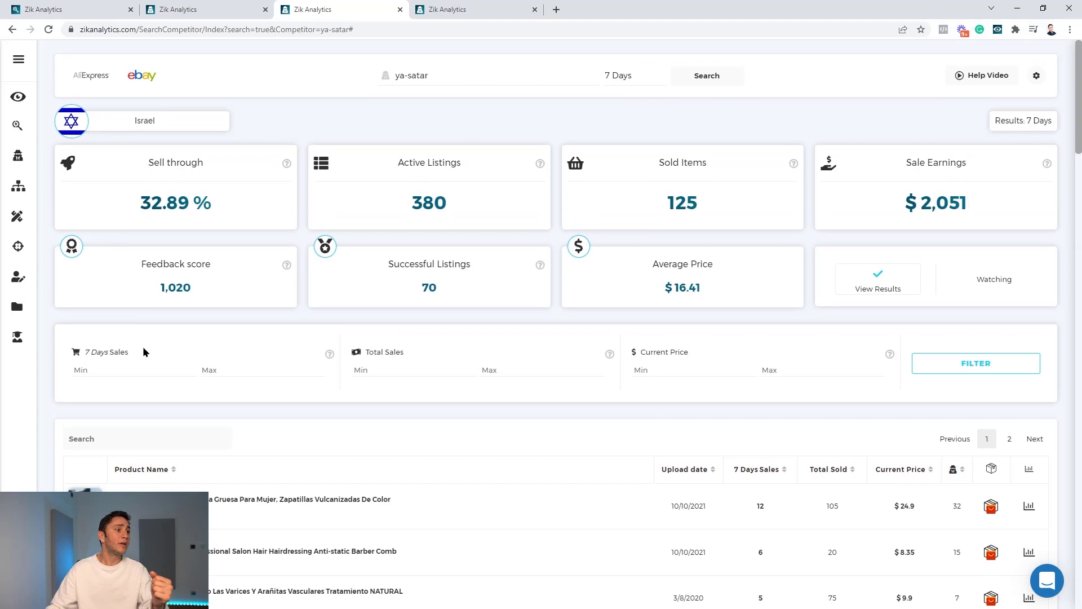
- Filter the Israeli seller's listings to a 7 Days Sales minimum of 2
left_click(103, 368)
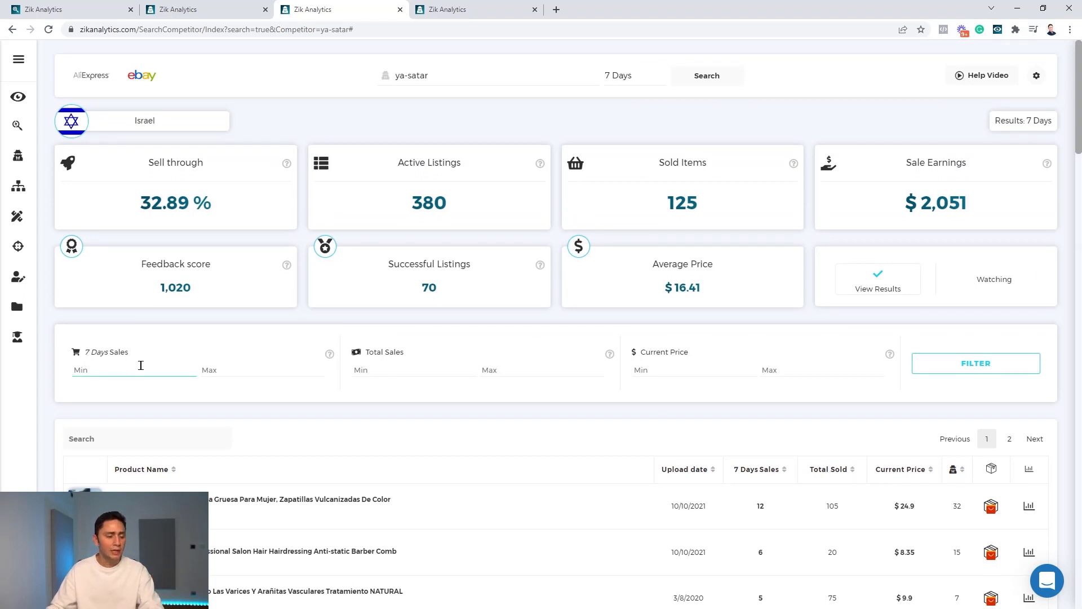
type("2")
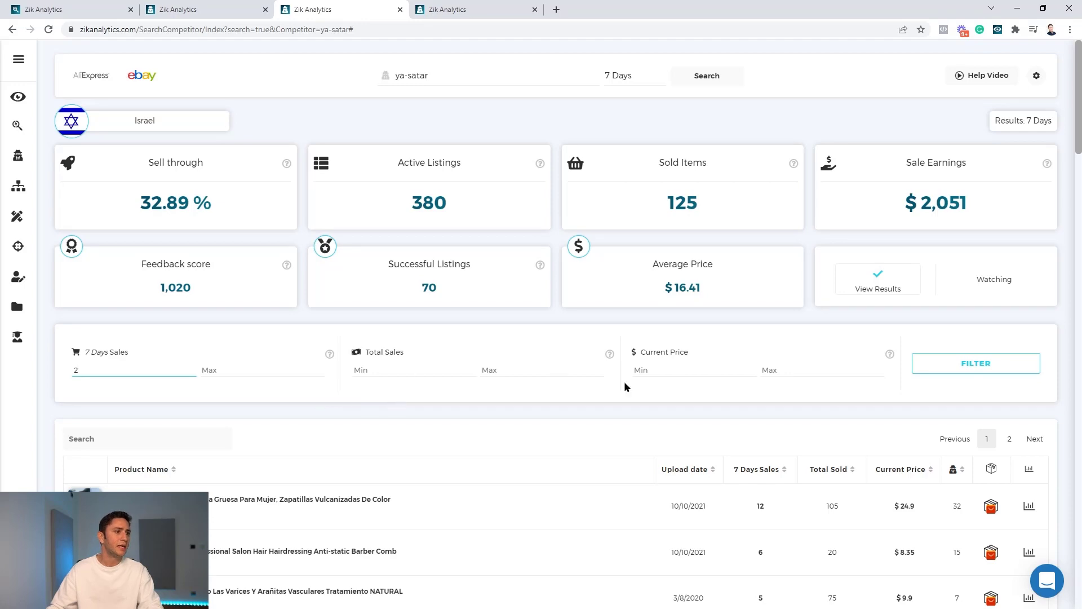
left_click(993, 367)
scroll(822, 366, "down", 2)
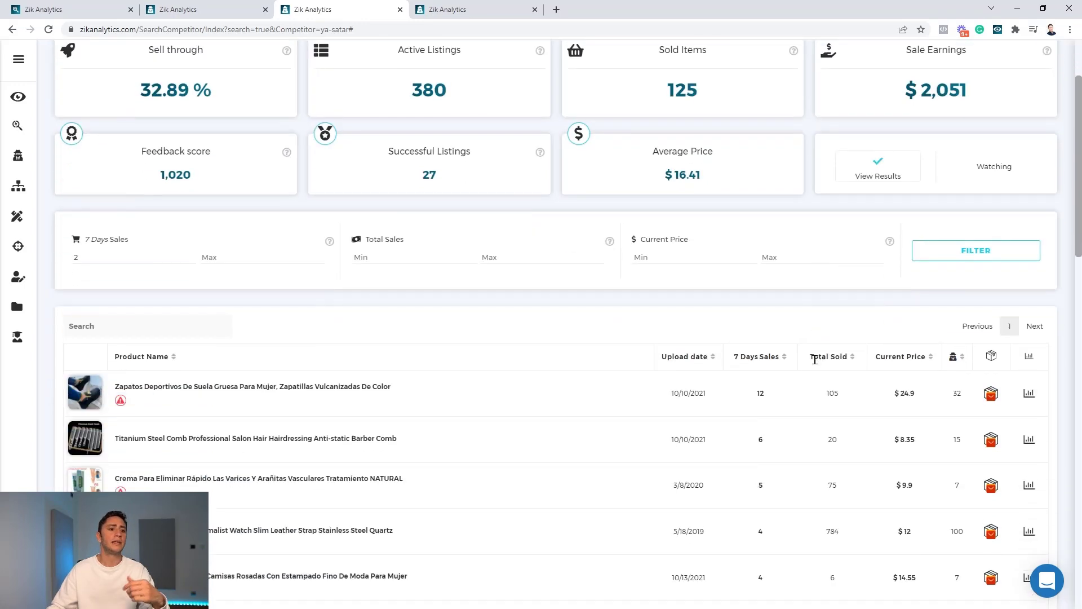
scroll(742, 370, "down", 10)
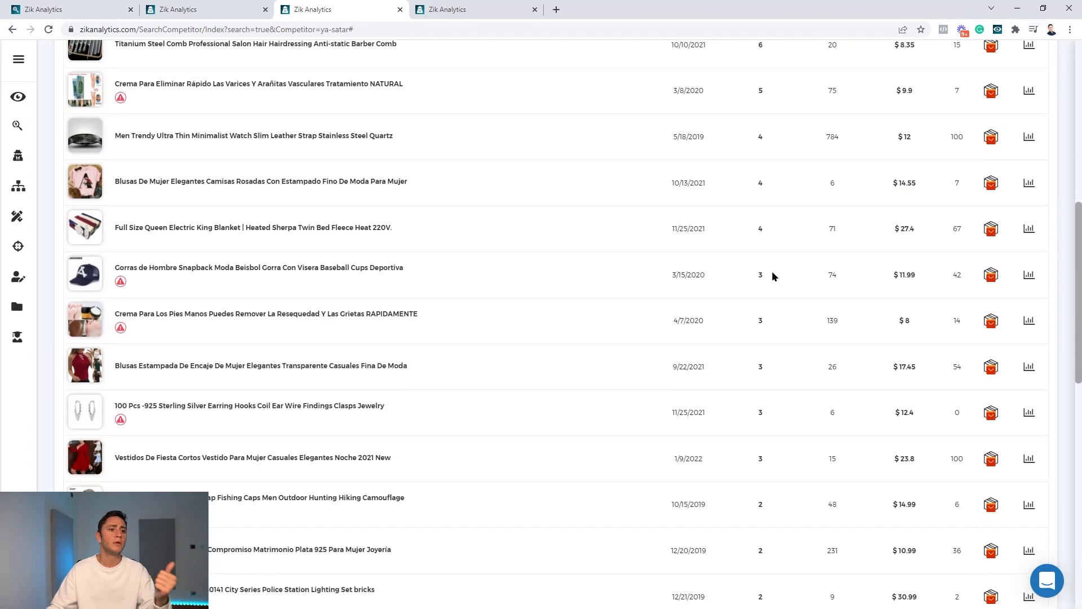
scroll(771, 349, "down", 5)
- Scroll through the filtered listings, then switch to the US seller loungelux's 30-day scan
scroll(767, 426, "up", 8)
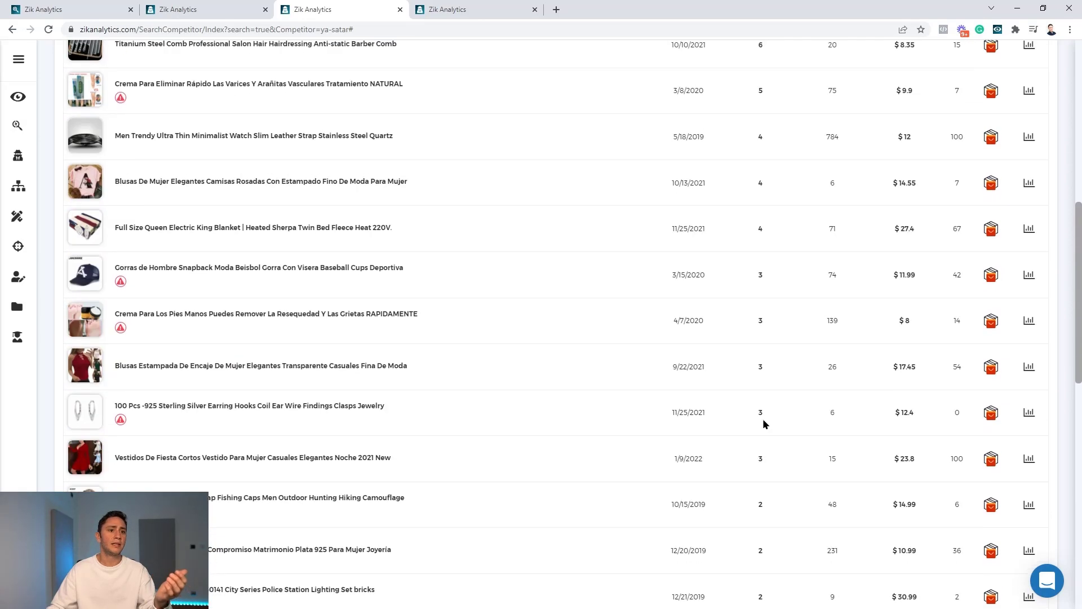
scroll(764, 423, "down", 9)
scroll(762, 424, "down", 3)
scroll(970, 282, "up", 3)
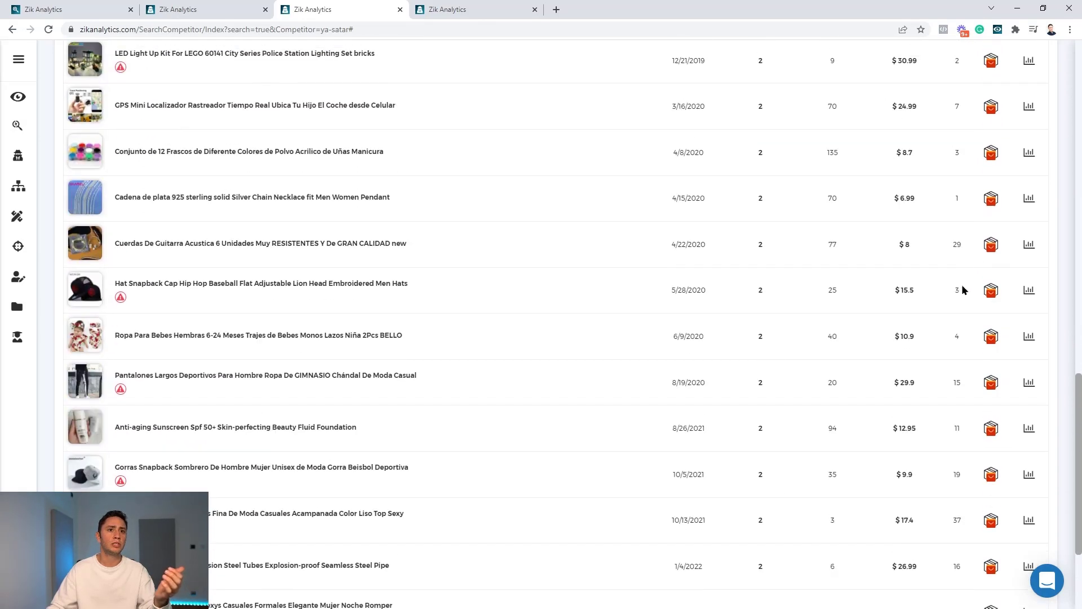
scroll(594, 333, "up", 9)
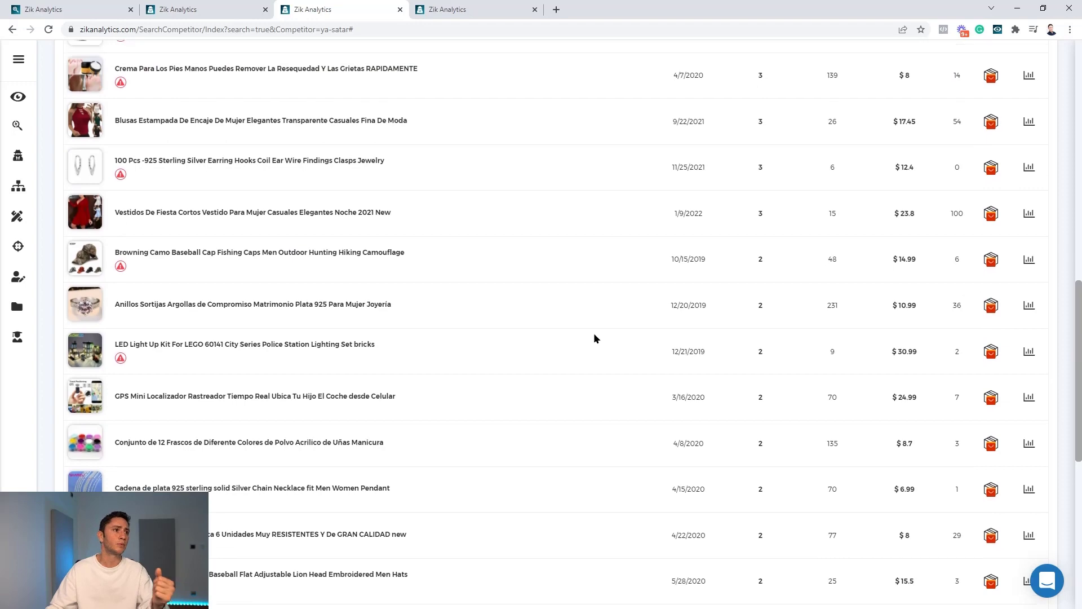
scroll(582, 312, "up", 10)
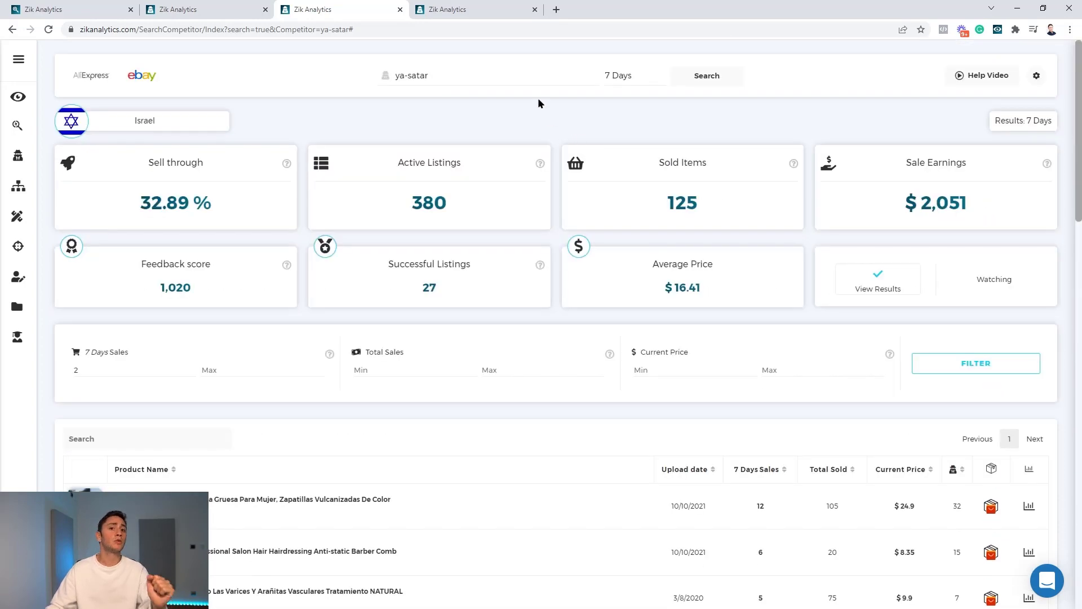
left_click(480, 8)
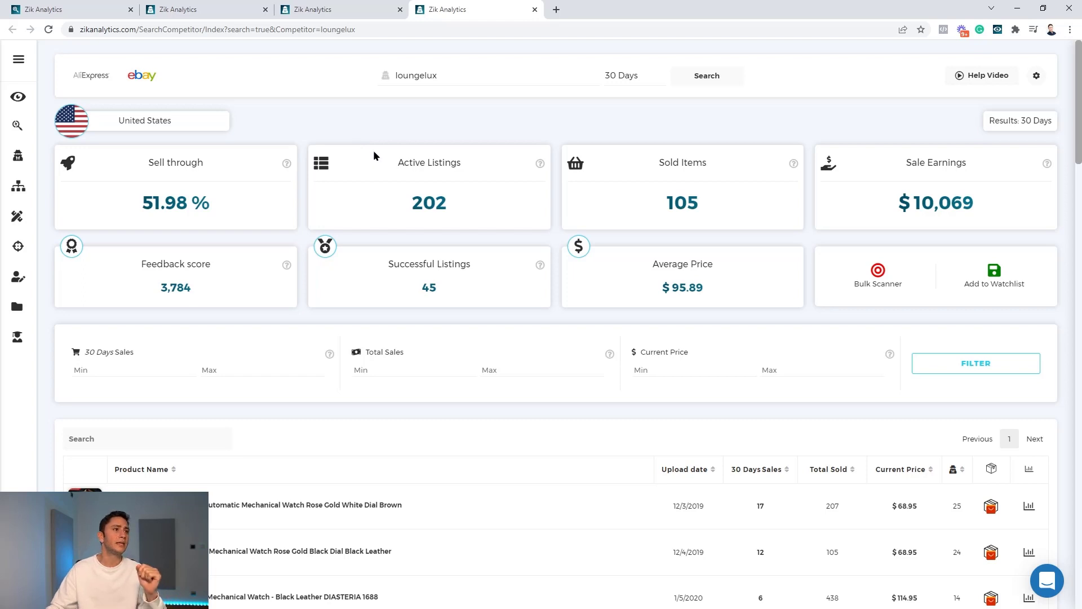
- Highlight the US seller's $10,069 sale earnings and 51.98% sell-through rate
left_click_drag(895, 206, 983, 208)
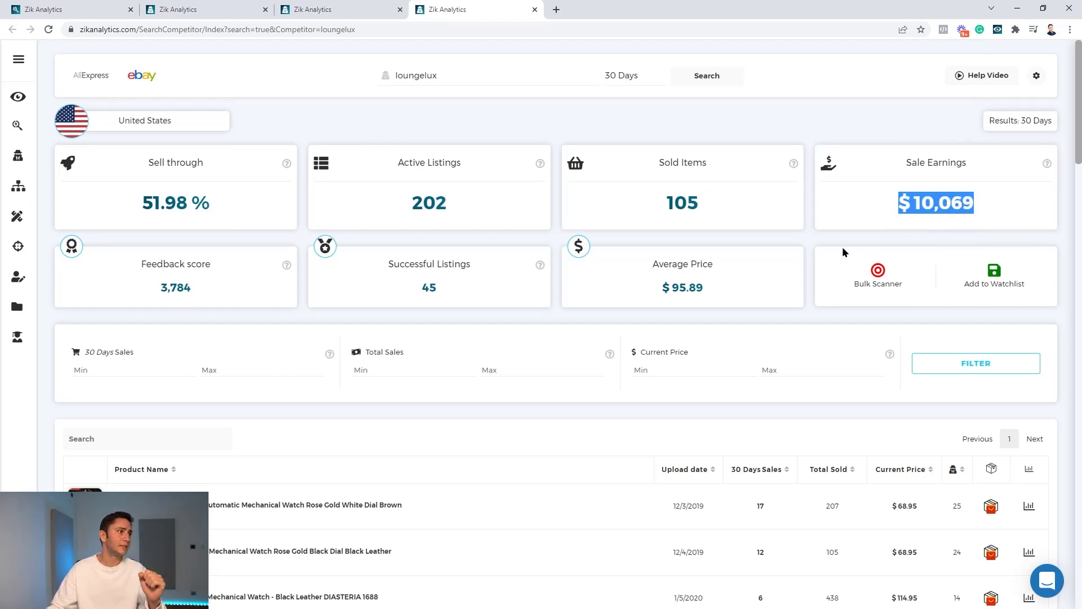
left_click_drag(142, 203, 184, 212)
left_click(263, 187)
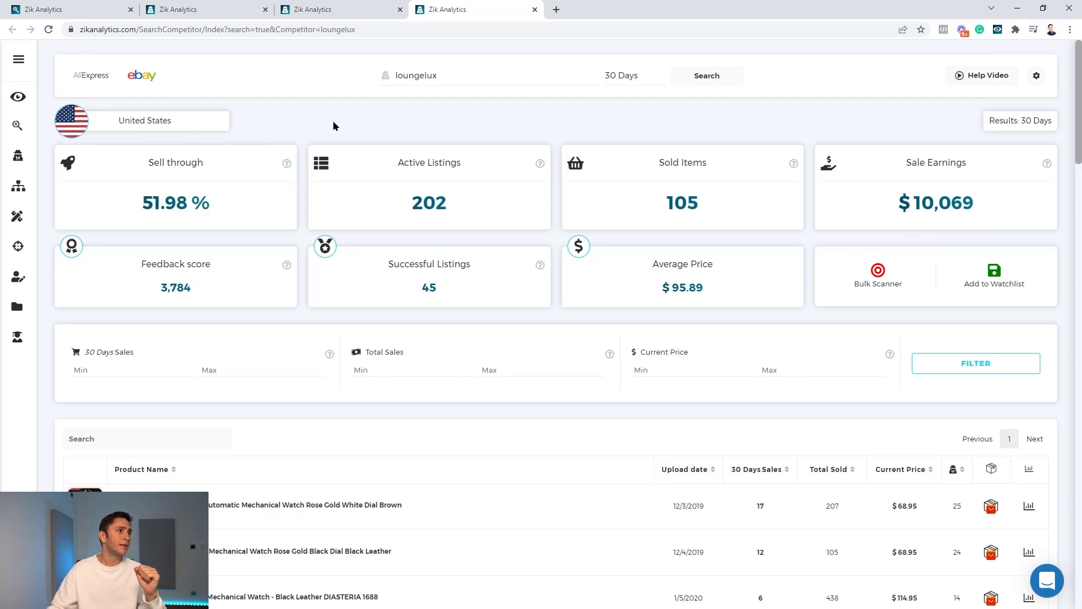
- Scroll down to the product table, led by the dual-time flywheel automatic watch at $68.95
scroll(330, 119, "down", 7)
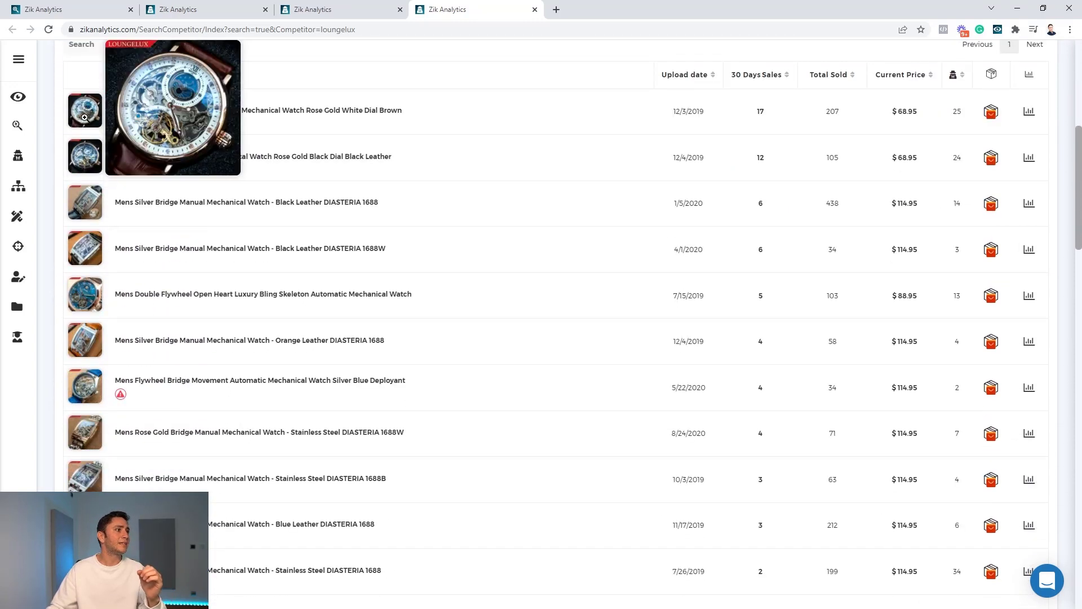
mouse_move(77, 154)
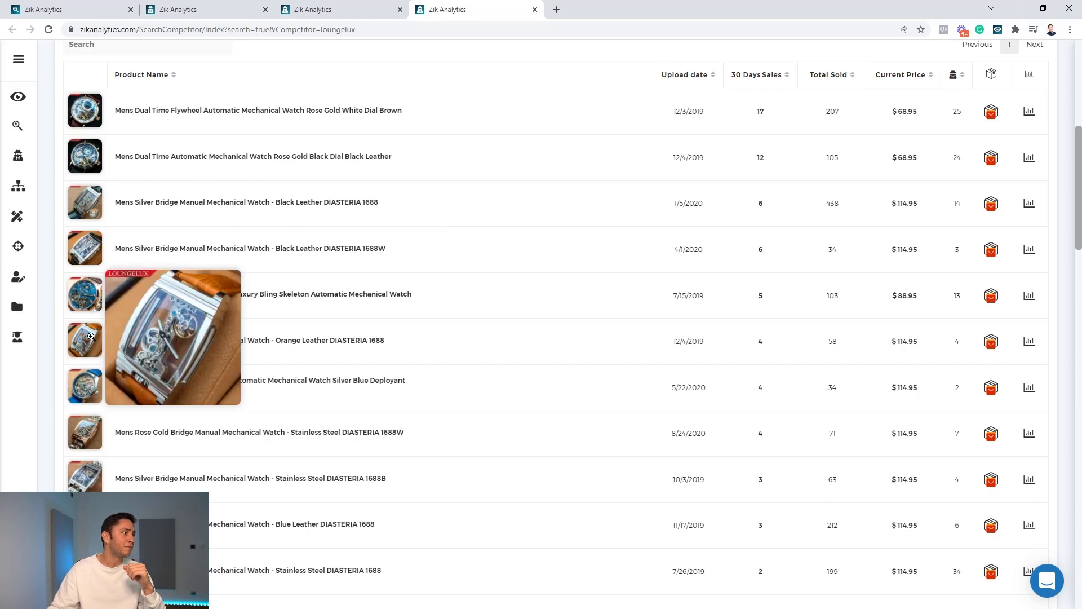
mouse_move(78, 252)
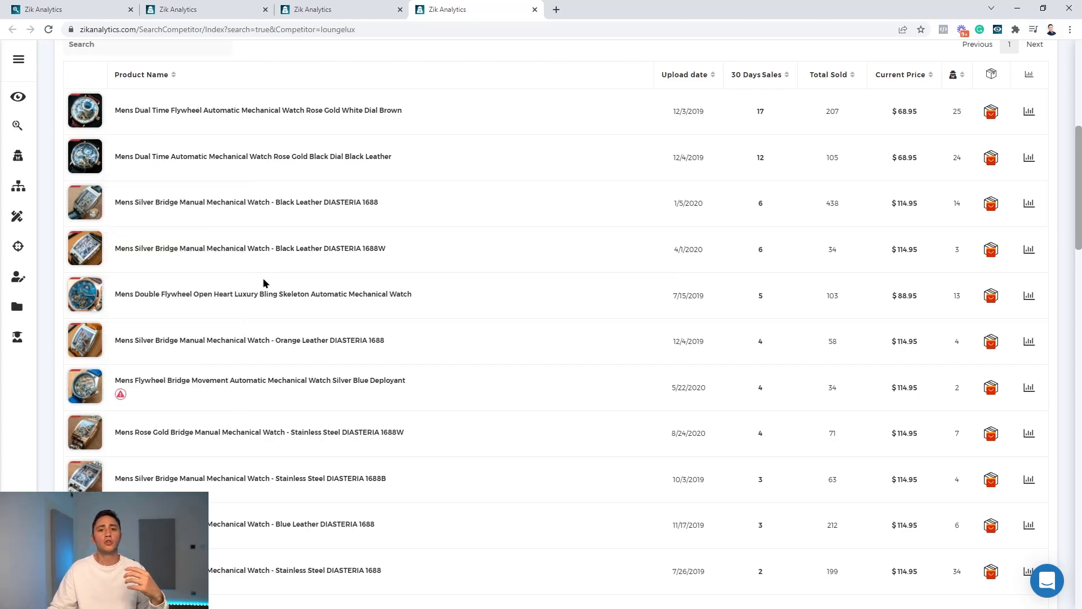